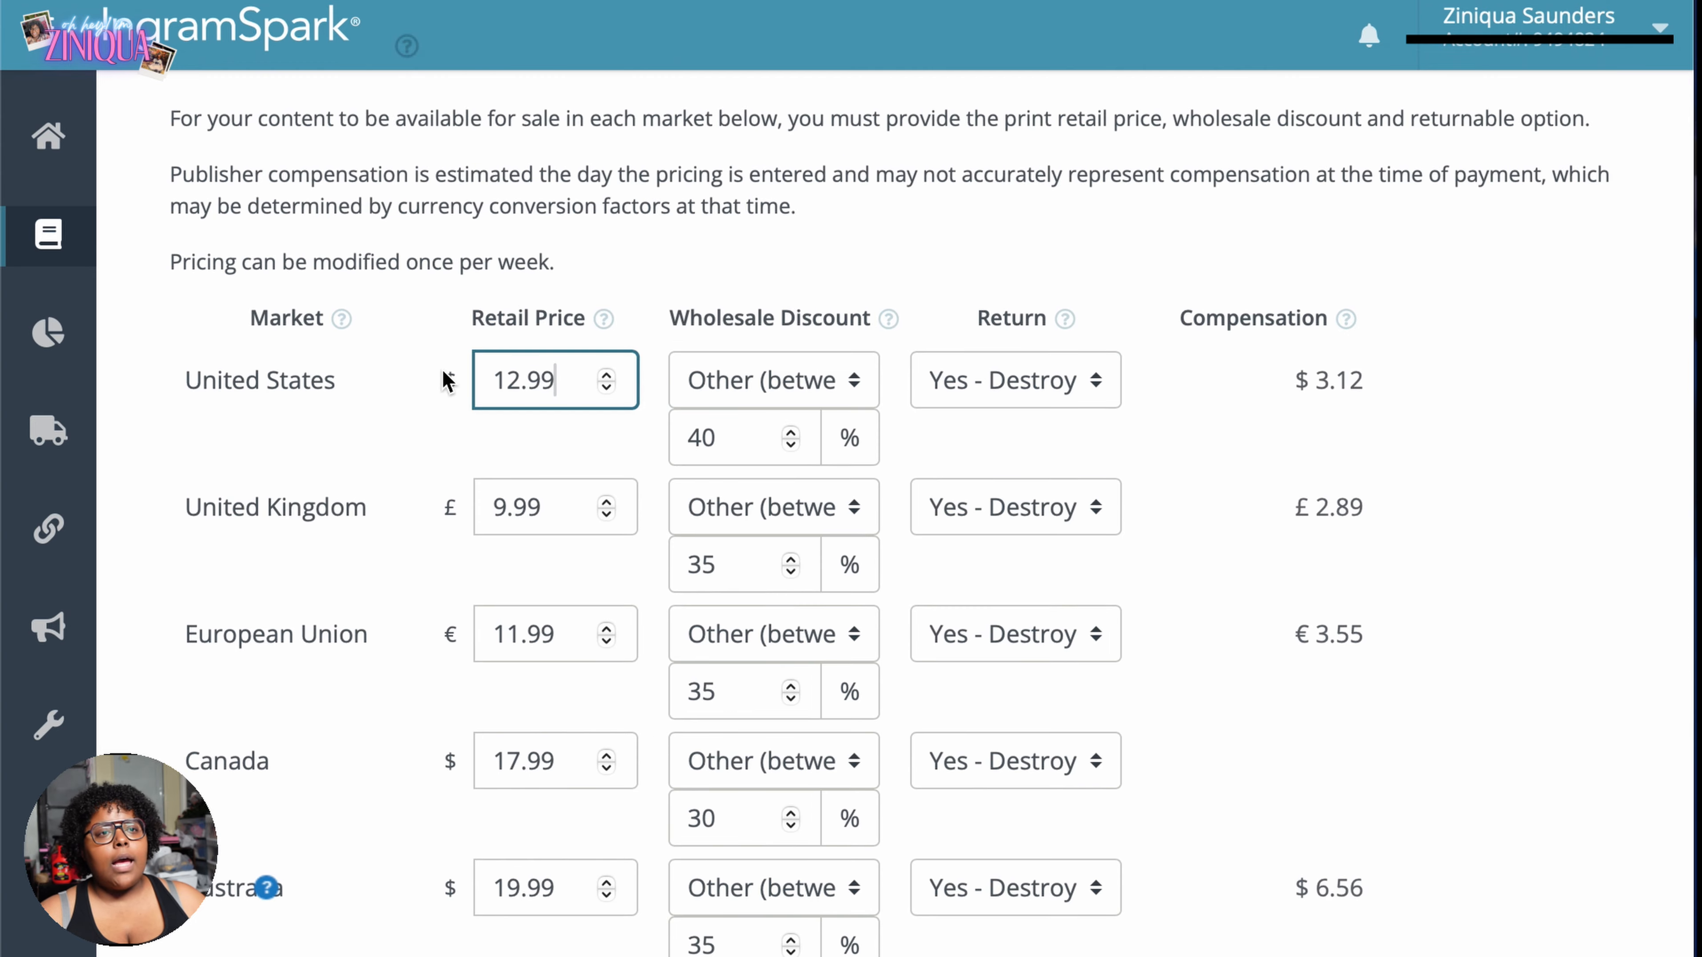
# Accept the pricing acknowledgements covering the discount below 55%, the Yes-Destroy return option, and the currency conversion prices.
pyautogui.click(1414, 412)
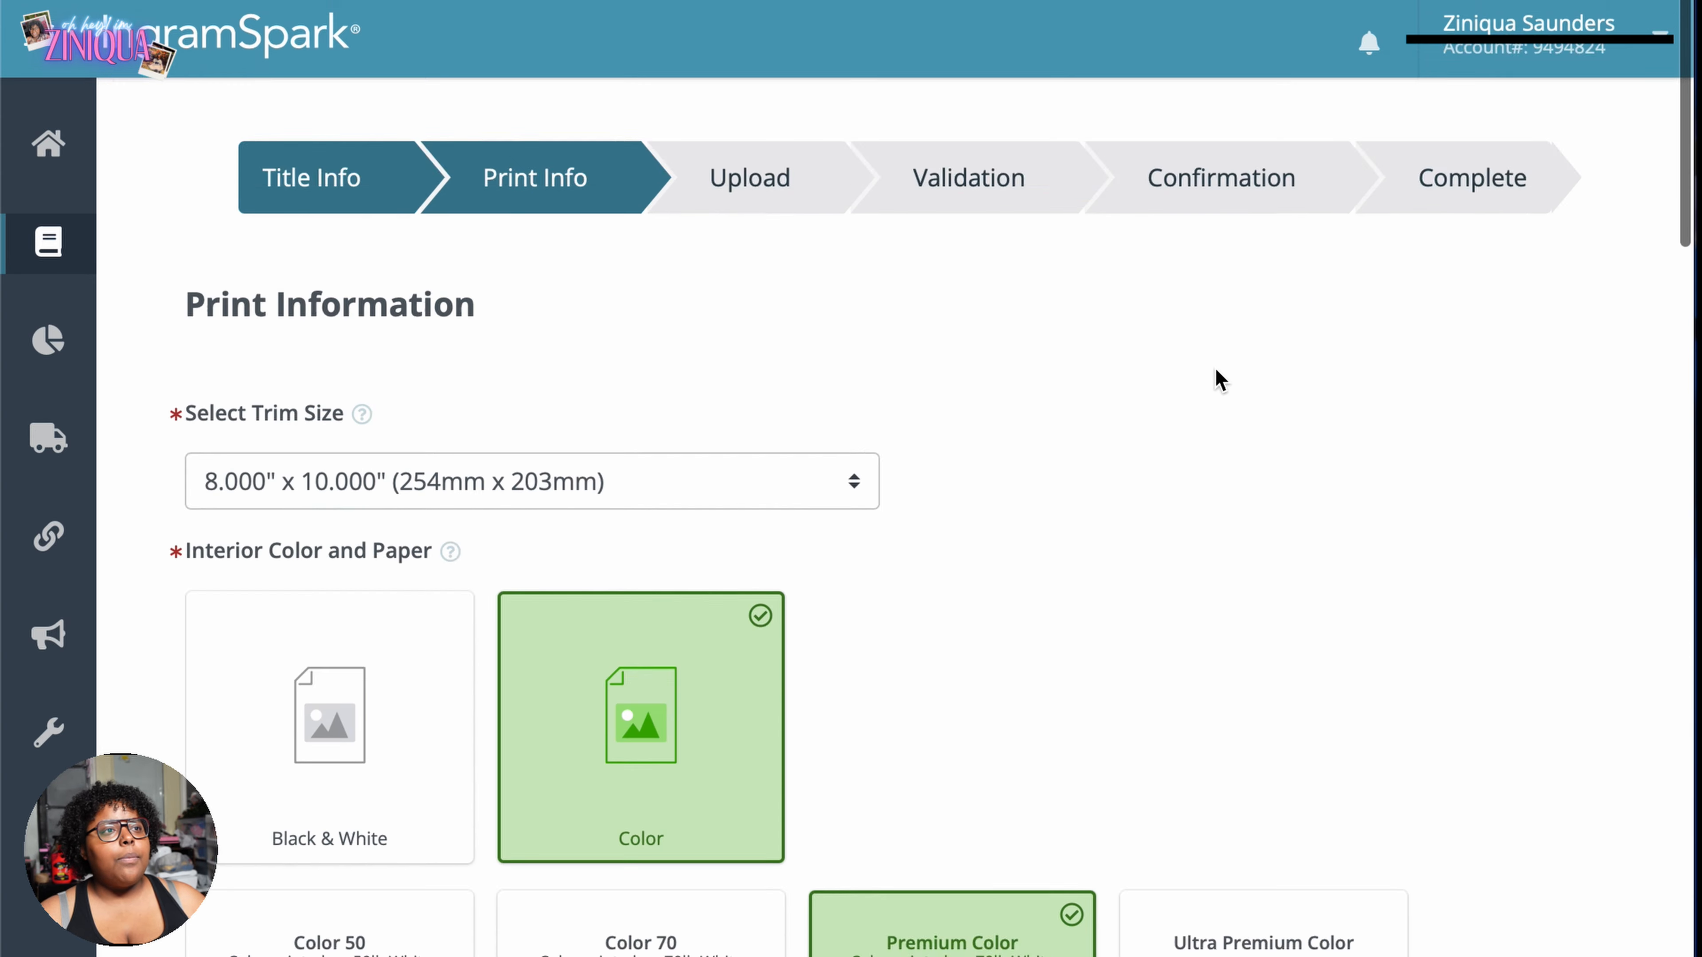
pyautogui.scroll(-10, 1215, 376)
pyautogui.scroll(-10, 1222, 380)
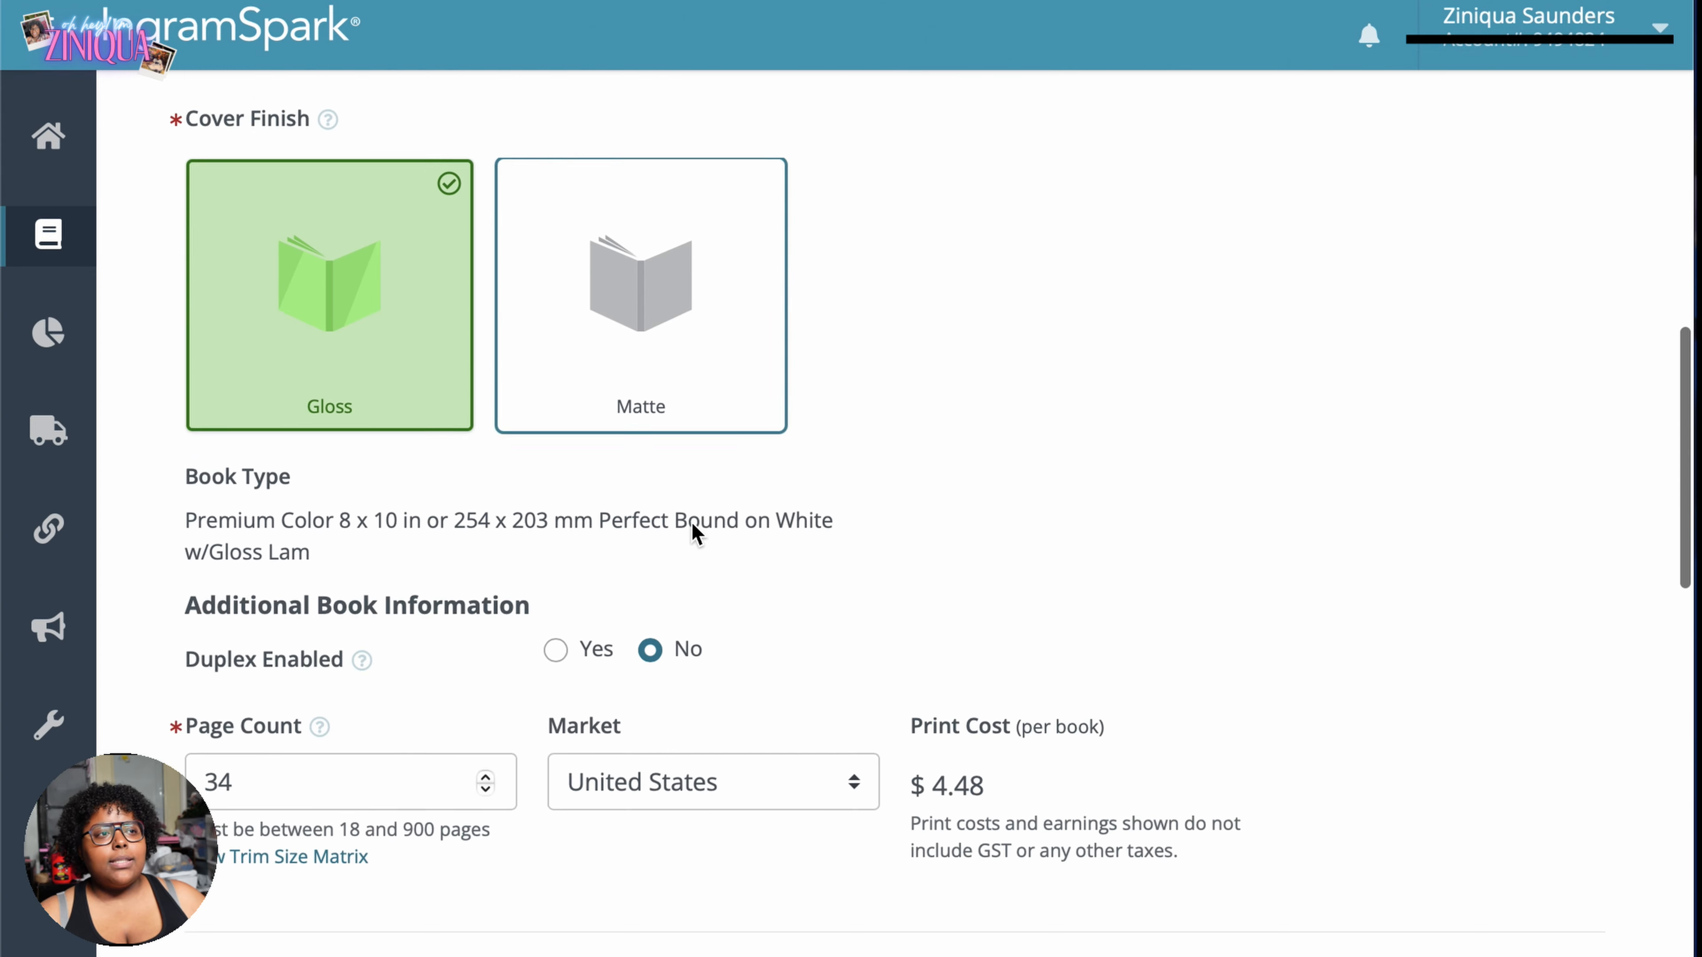
pyautogui.scroll(-15, 342, 532)
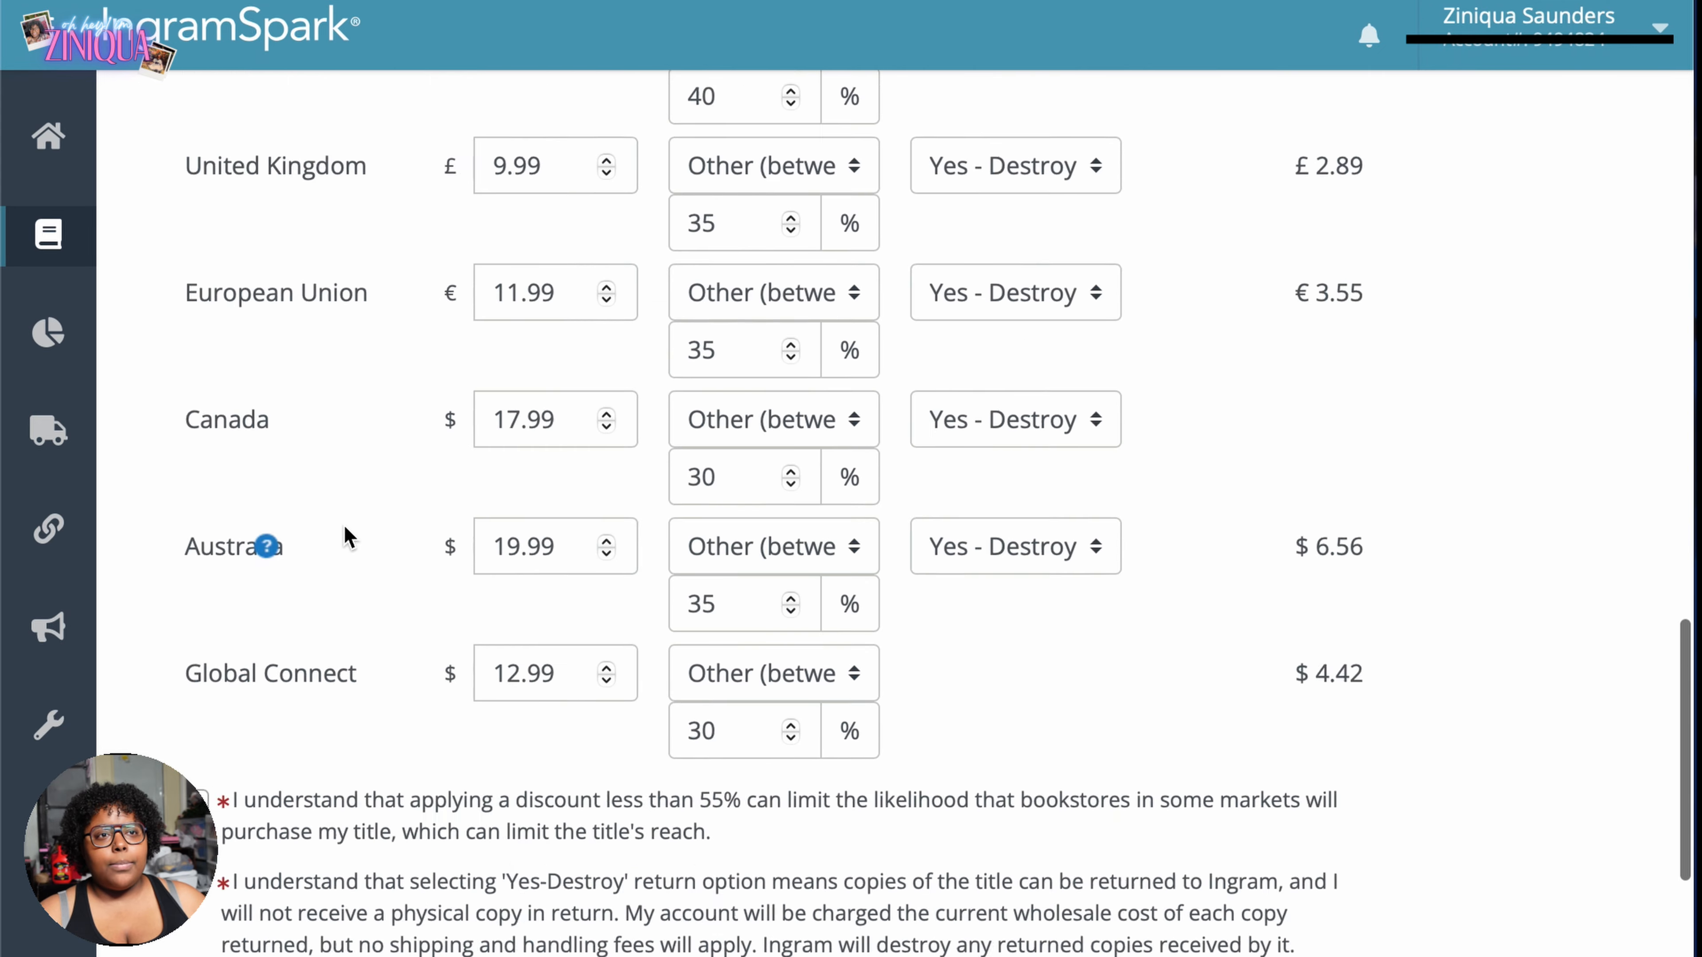
pyautogui.scroll(4, 347, 522)
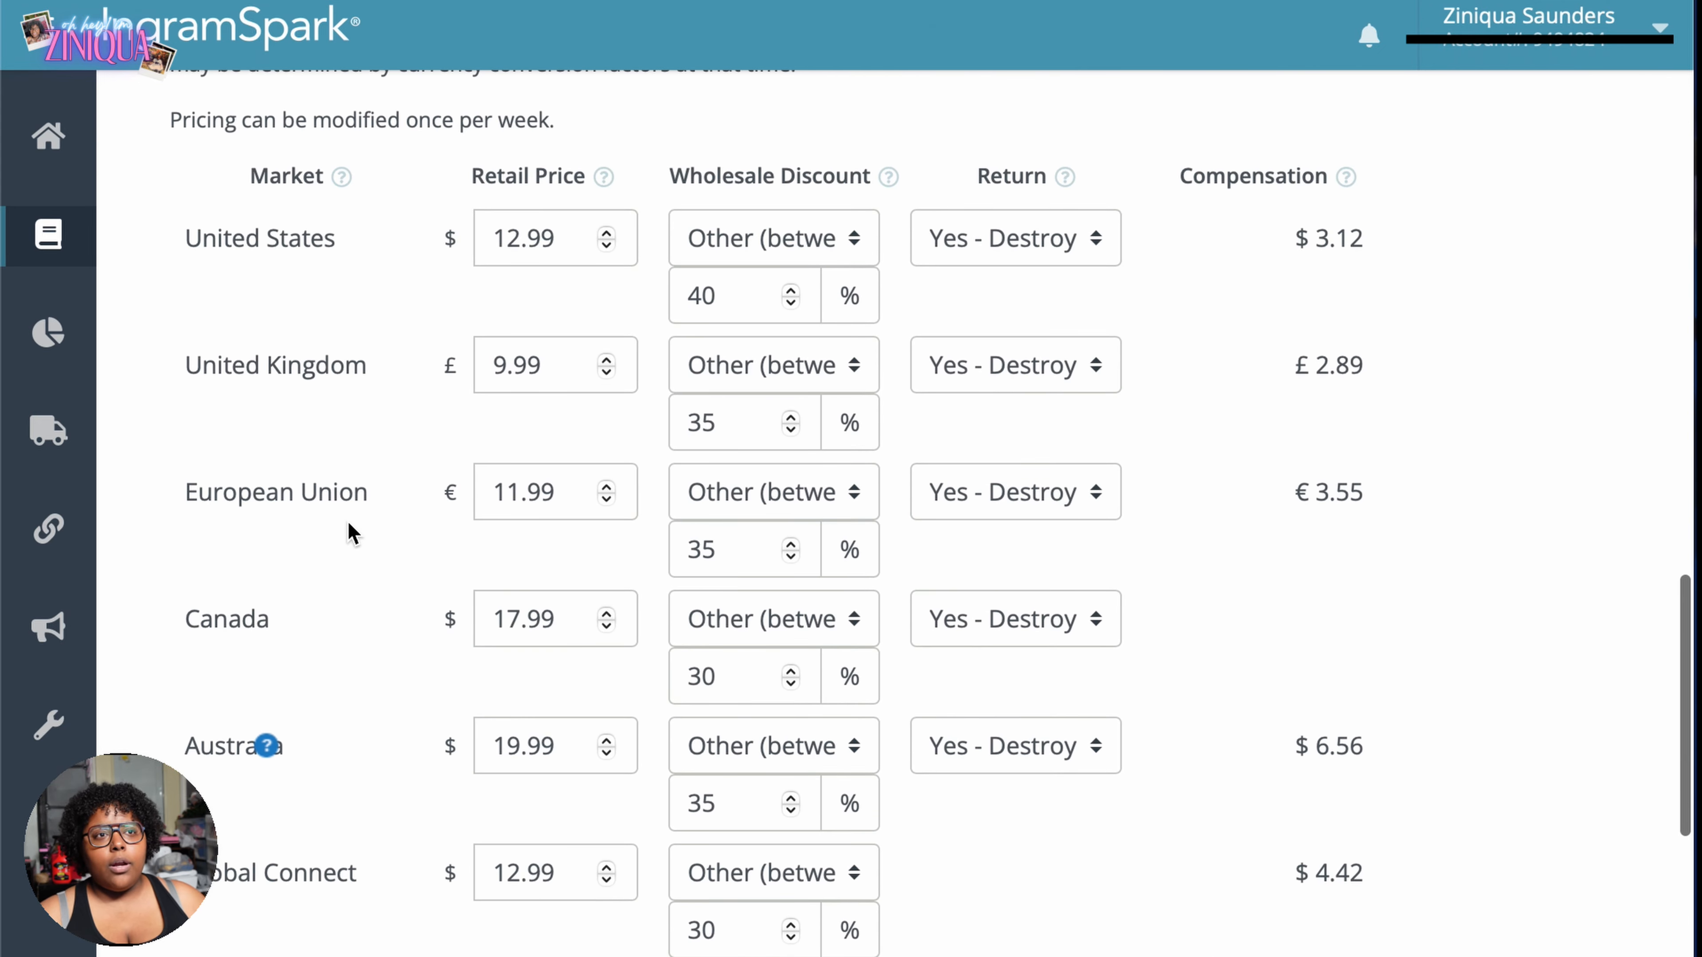
pyautogui.scroll(-5, 347, 520)
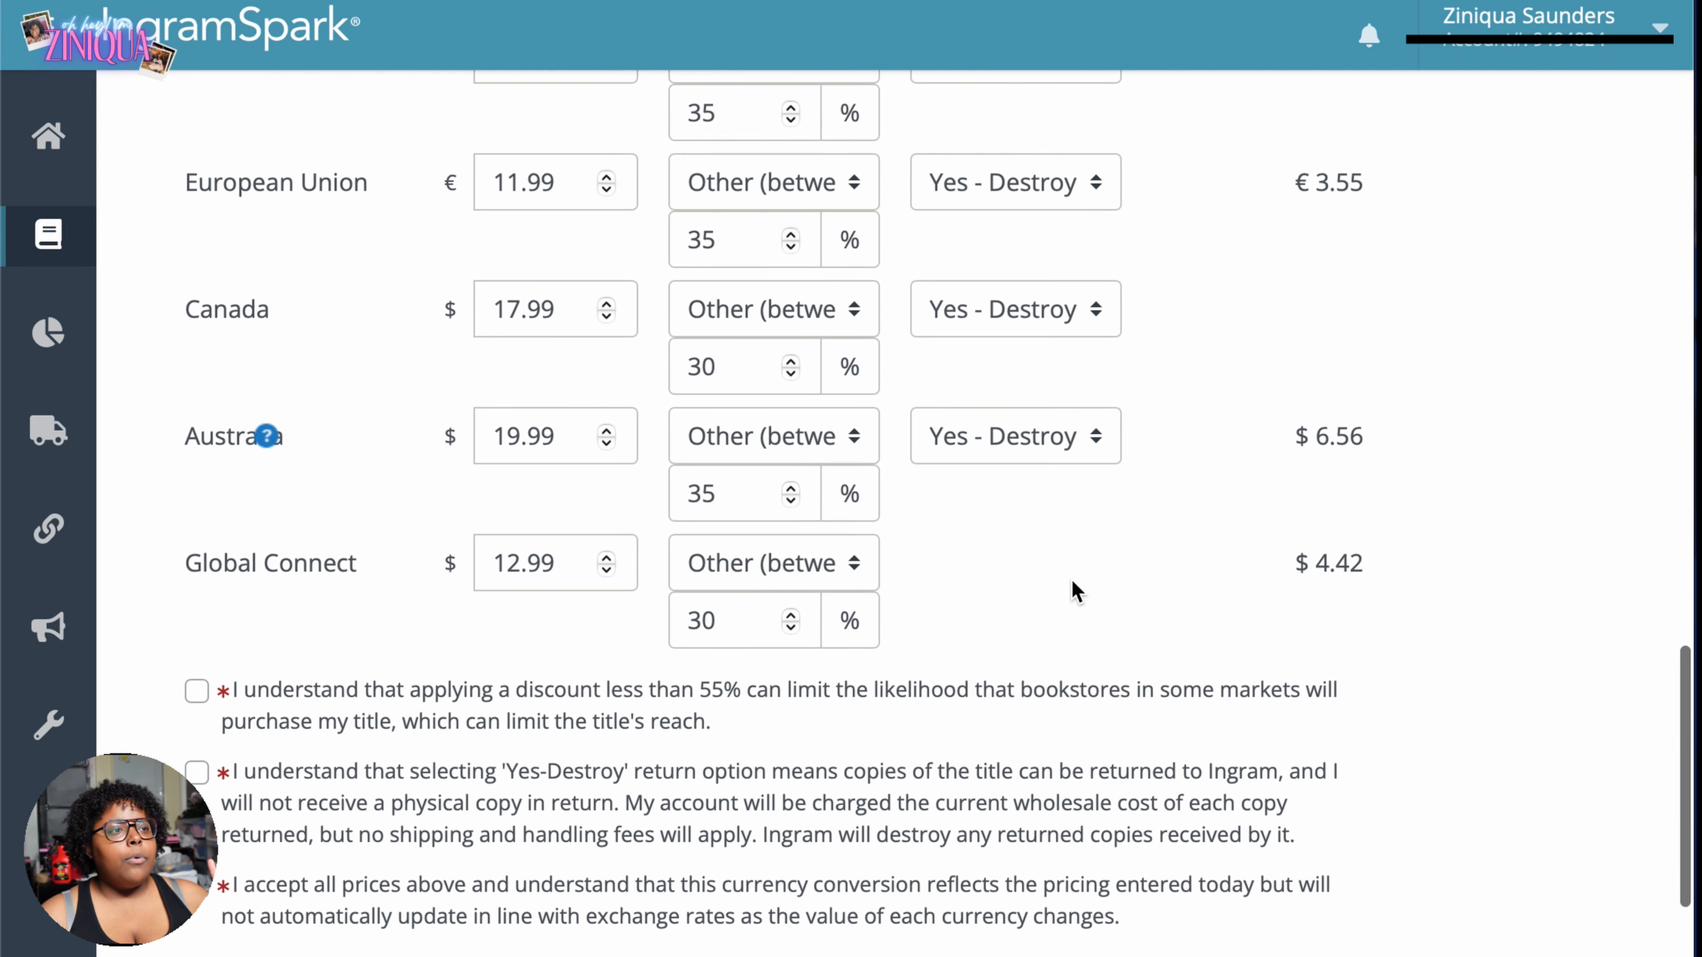
pyautogui.click(196, 691)
pyautogui.click(197, 772)
pyautogui.scroll(-1, 353, 728)
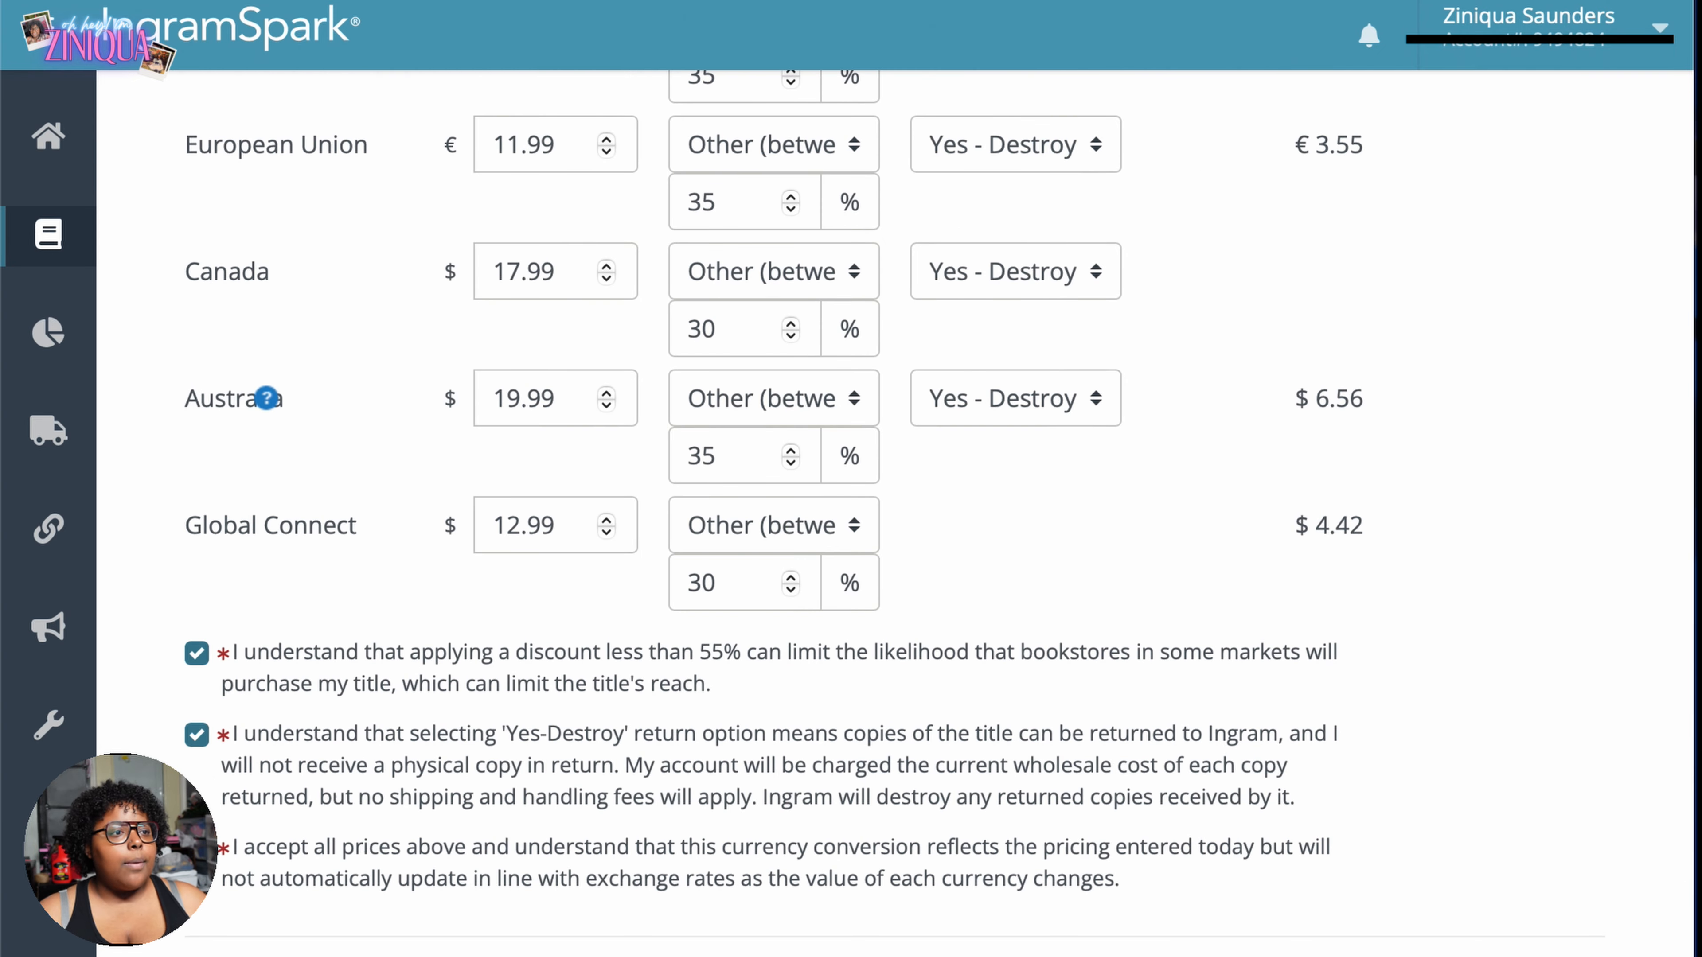
pyautogui.scroll(-3, 419, 833)
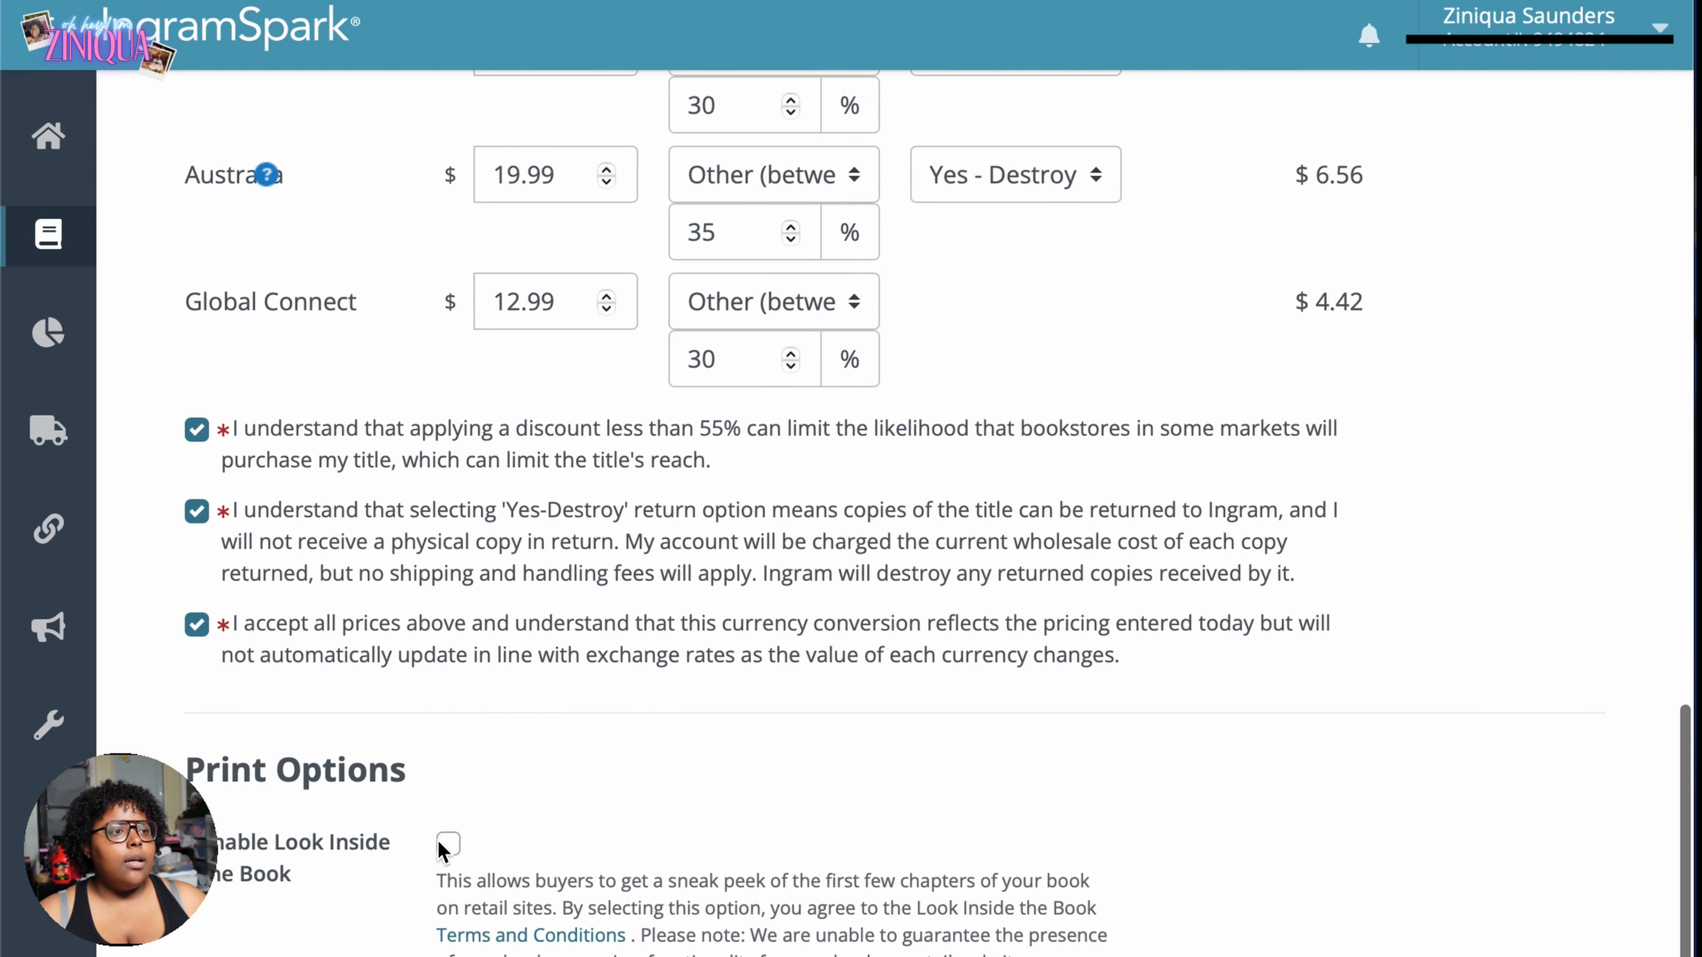
# Enable Look Inside the Book in the print options, leaving Large Text Edition and Right-to-Left Content unselected.
pyautogui.click(447, 843)
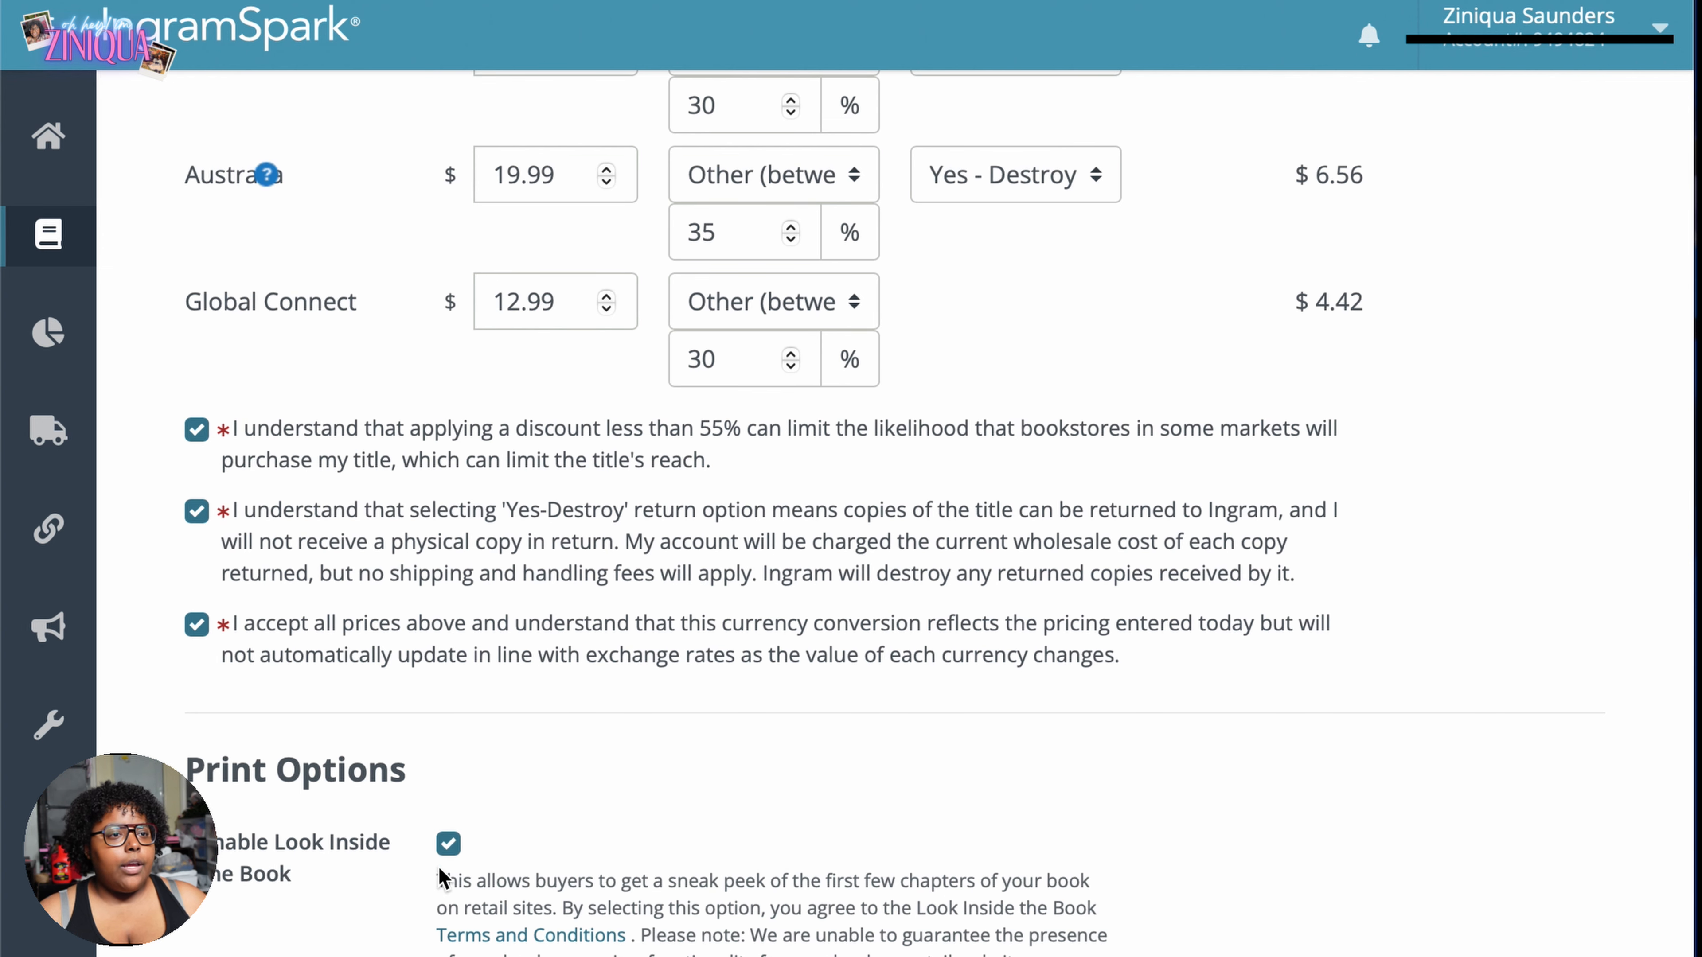
pyautogui.scroll(-2, 1287, 945)
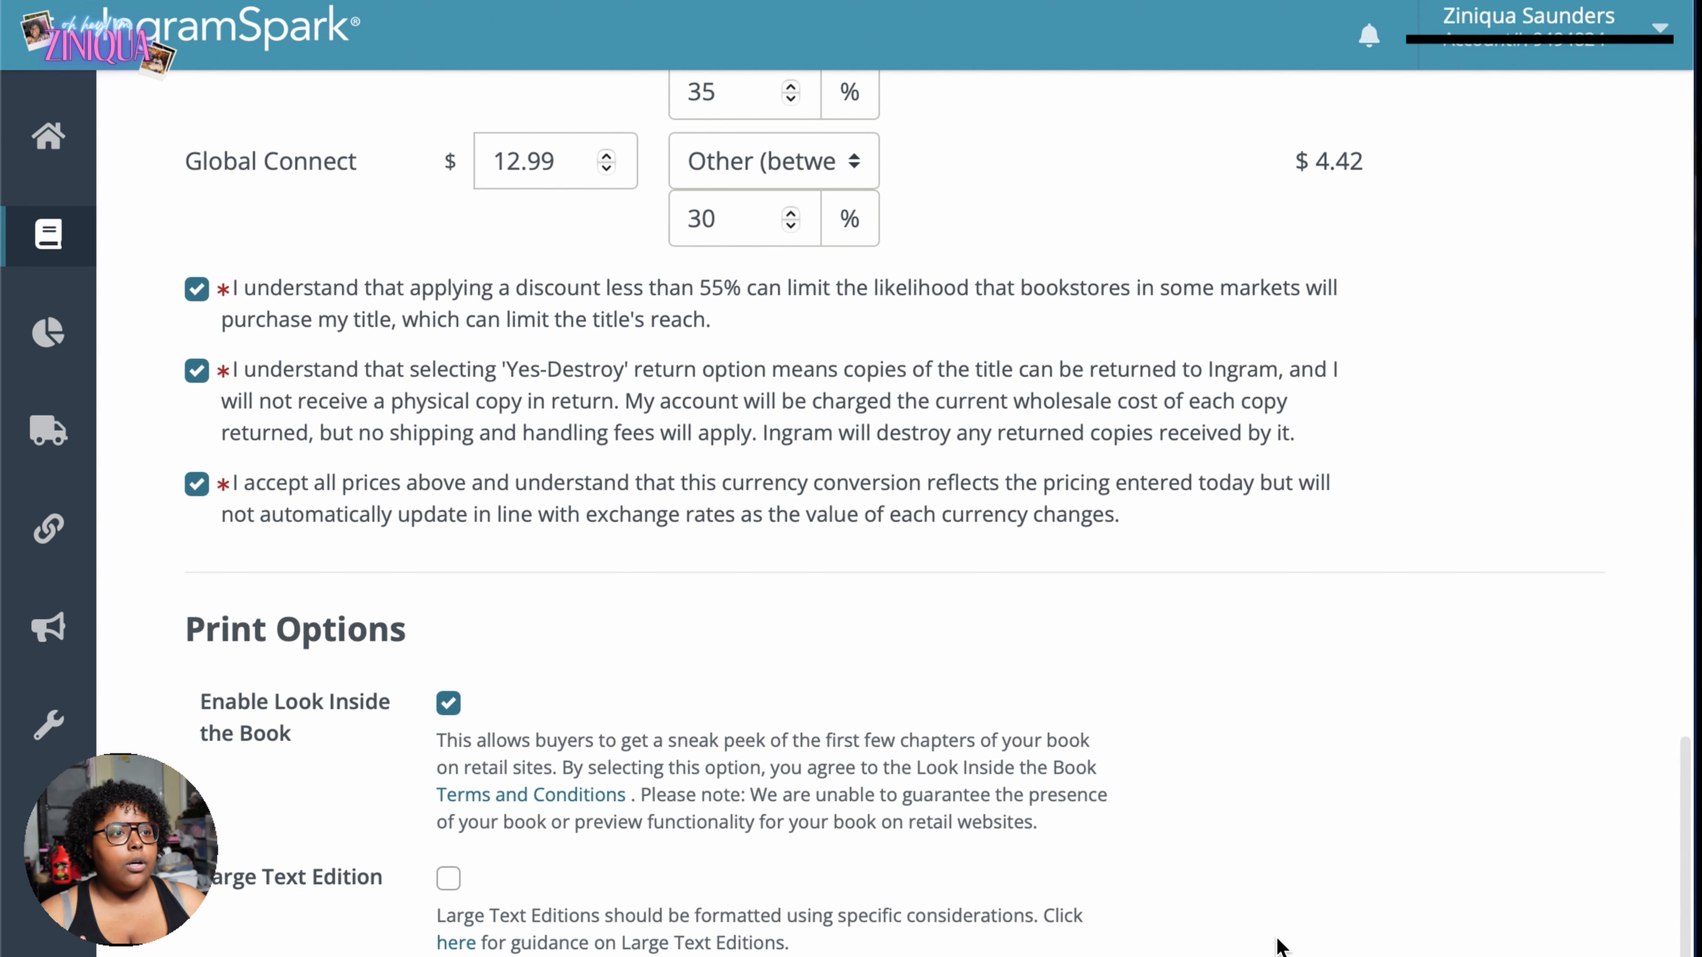
pyautogui.scroll(-3, 811, 888)
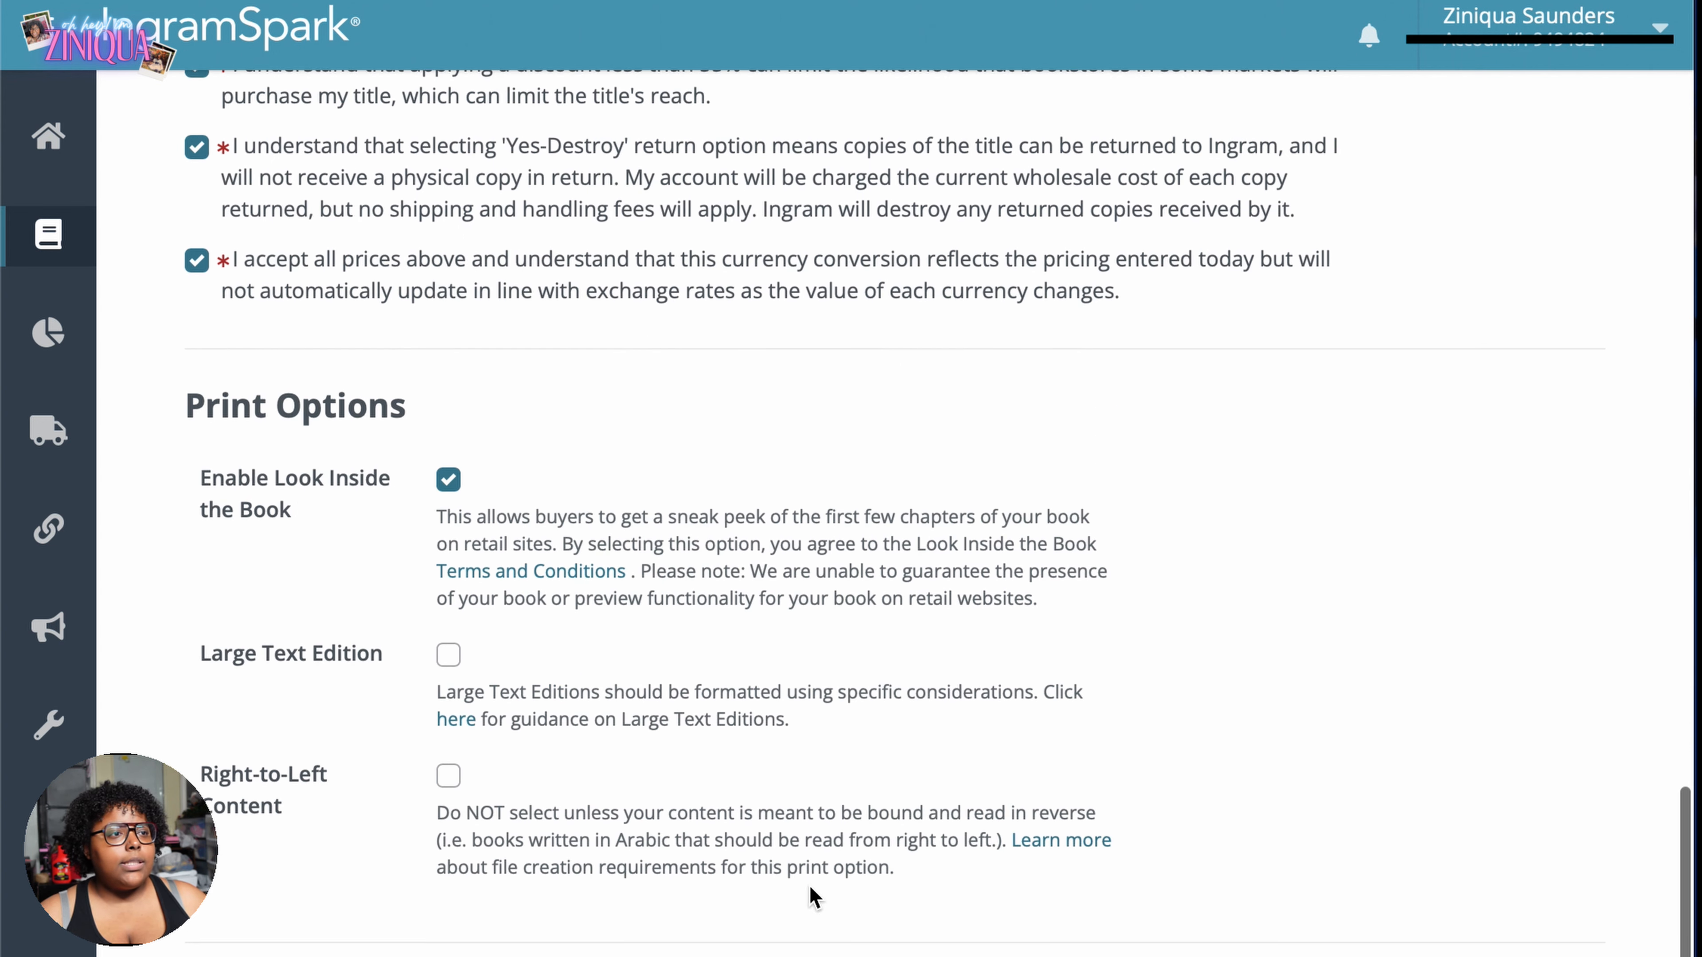
pyautogui.scroll(-3, 809, 897)
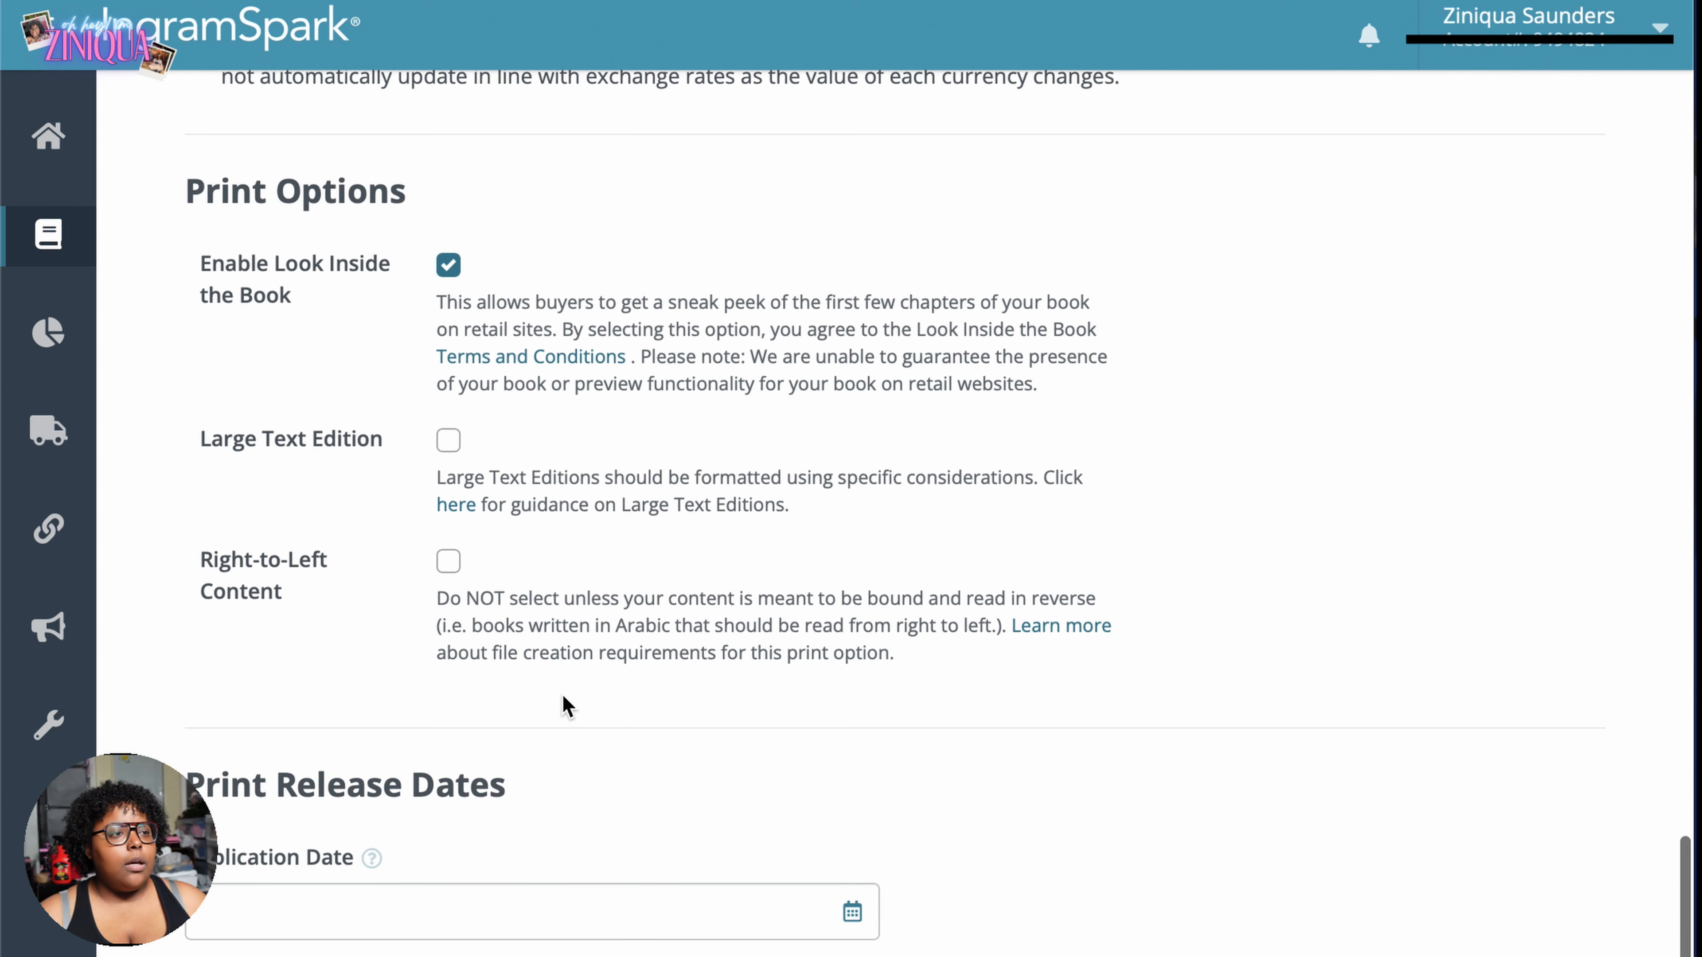
# Set the print publication date to 20 Jun 2025.
pyautogui.scroll(-3, 516, 637)
pyautogui.click(533, 709)
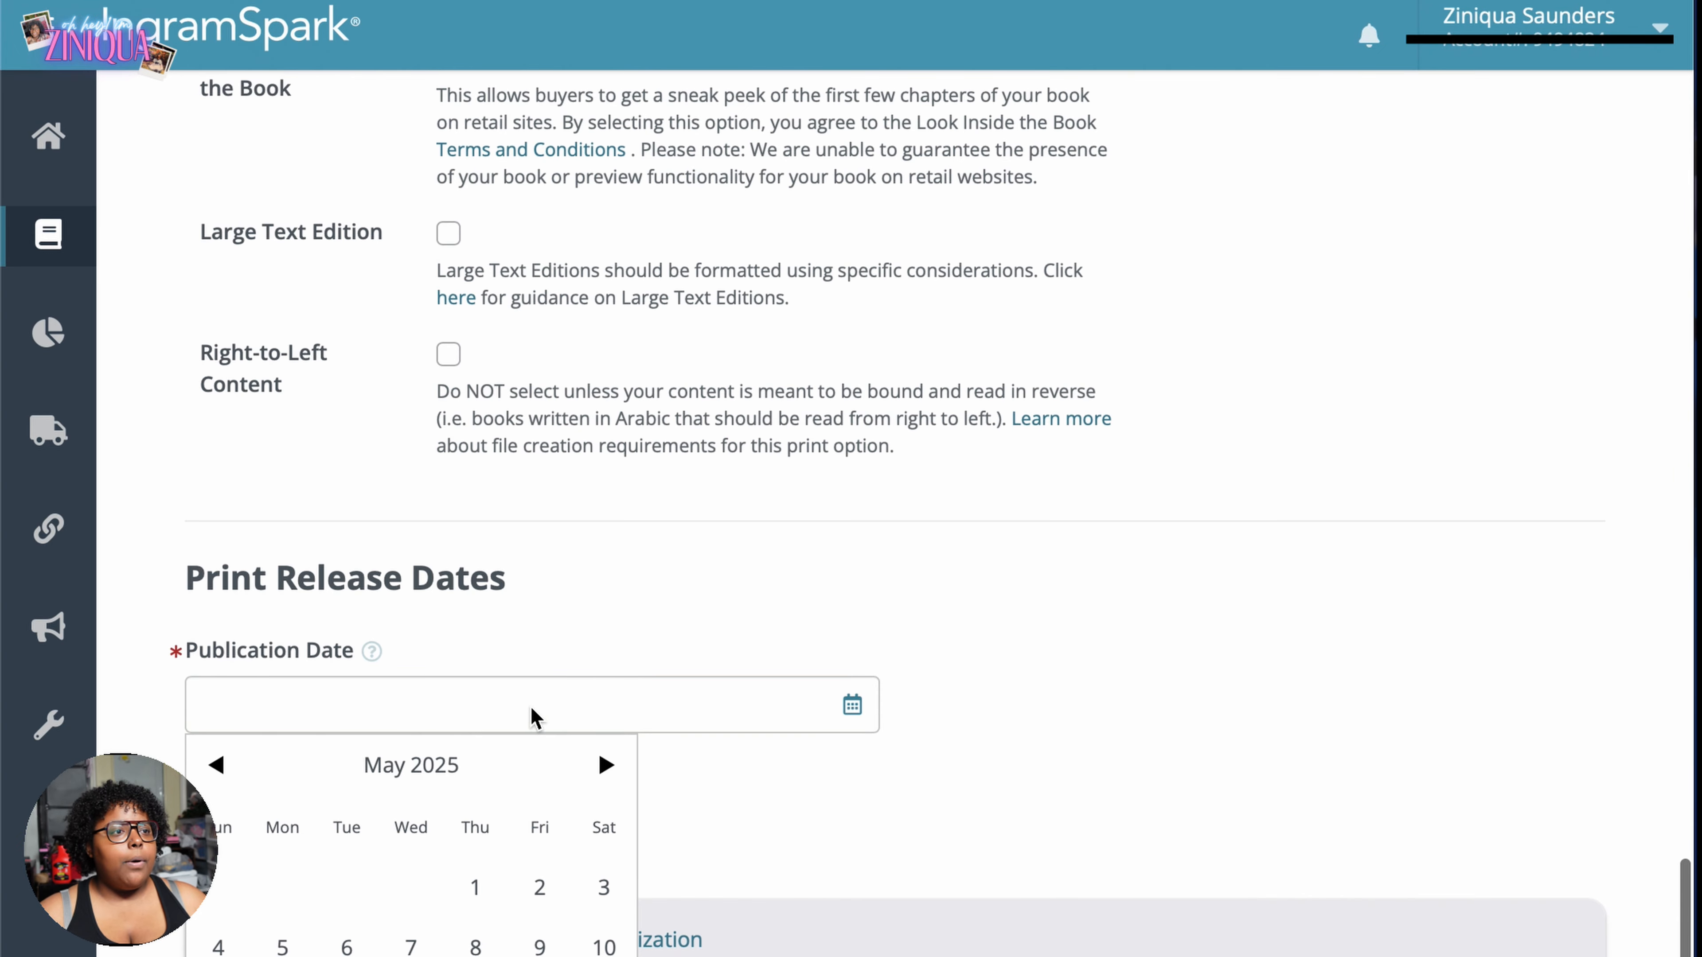
pyautogui.click(603, 765)
pyautogui.scroll(-2, 418, 859)
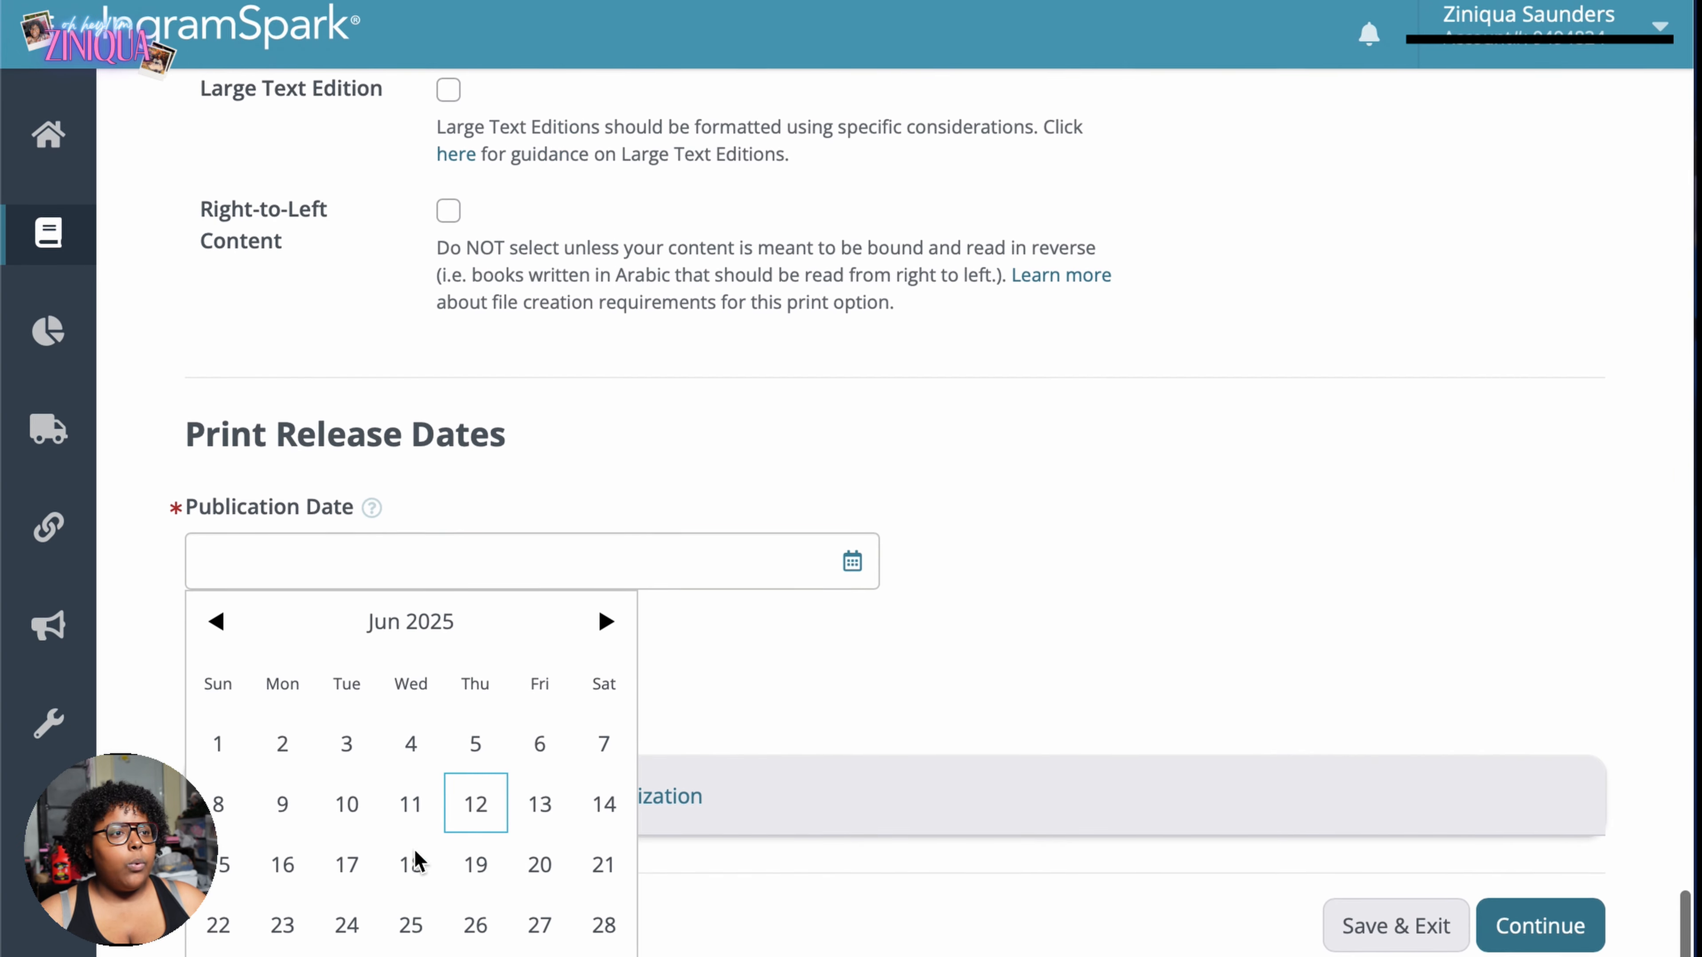
pyautogui.click(540, 865)
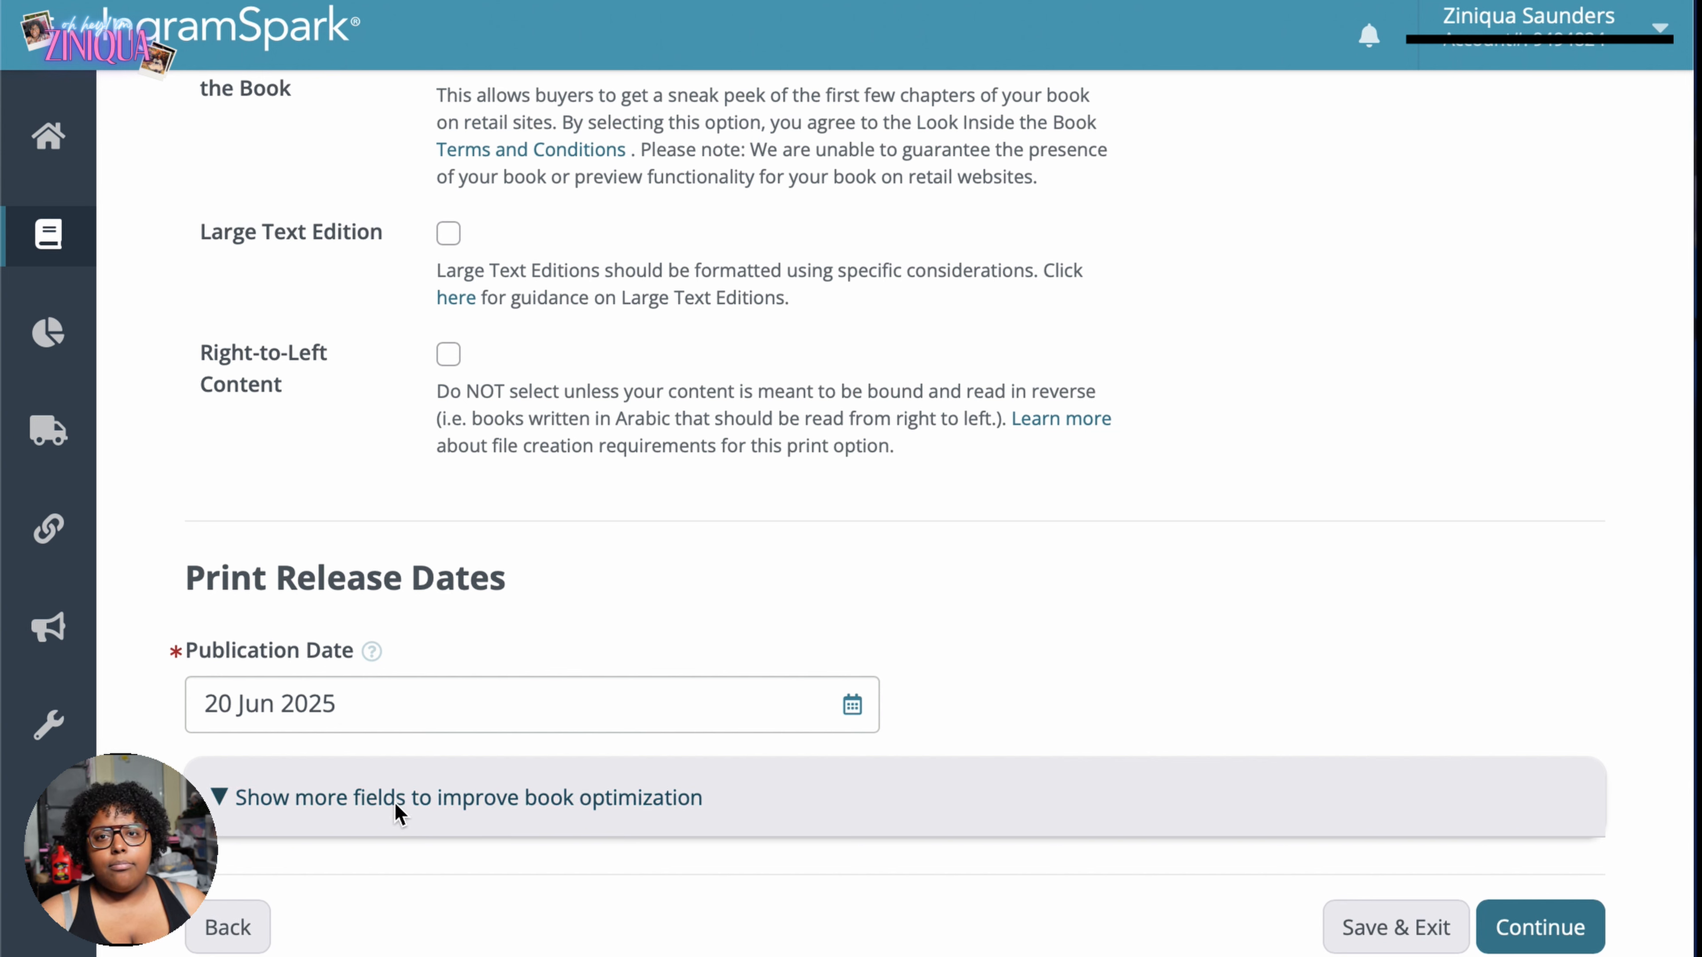
# Set the optional On-Sale Date to 20 Jun 2025 after consulting its help text, and continue to the upload stage.
pyautogui.click(264, 799)
pyautogui.click(264, 799)
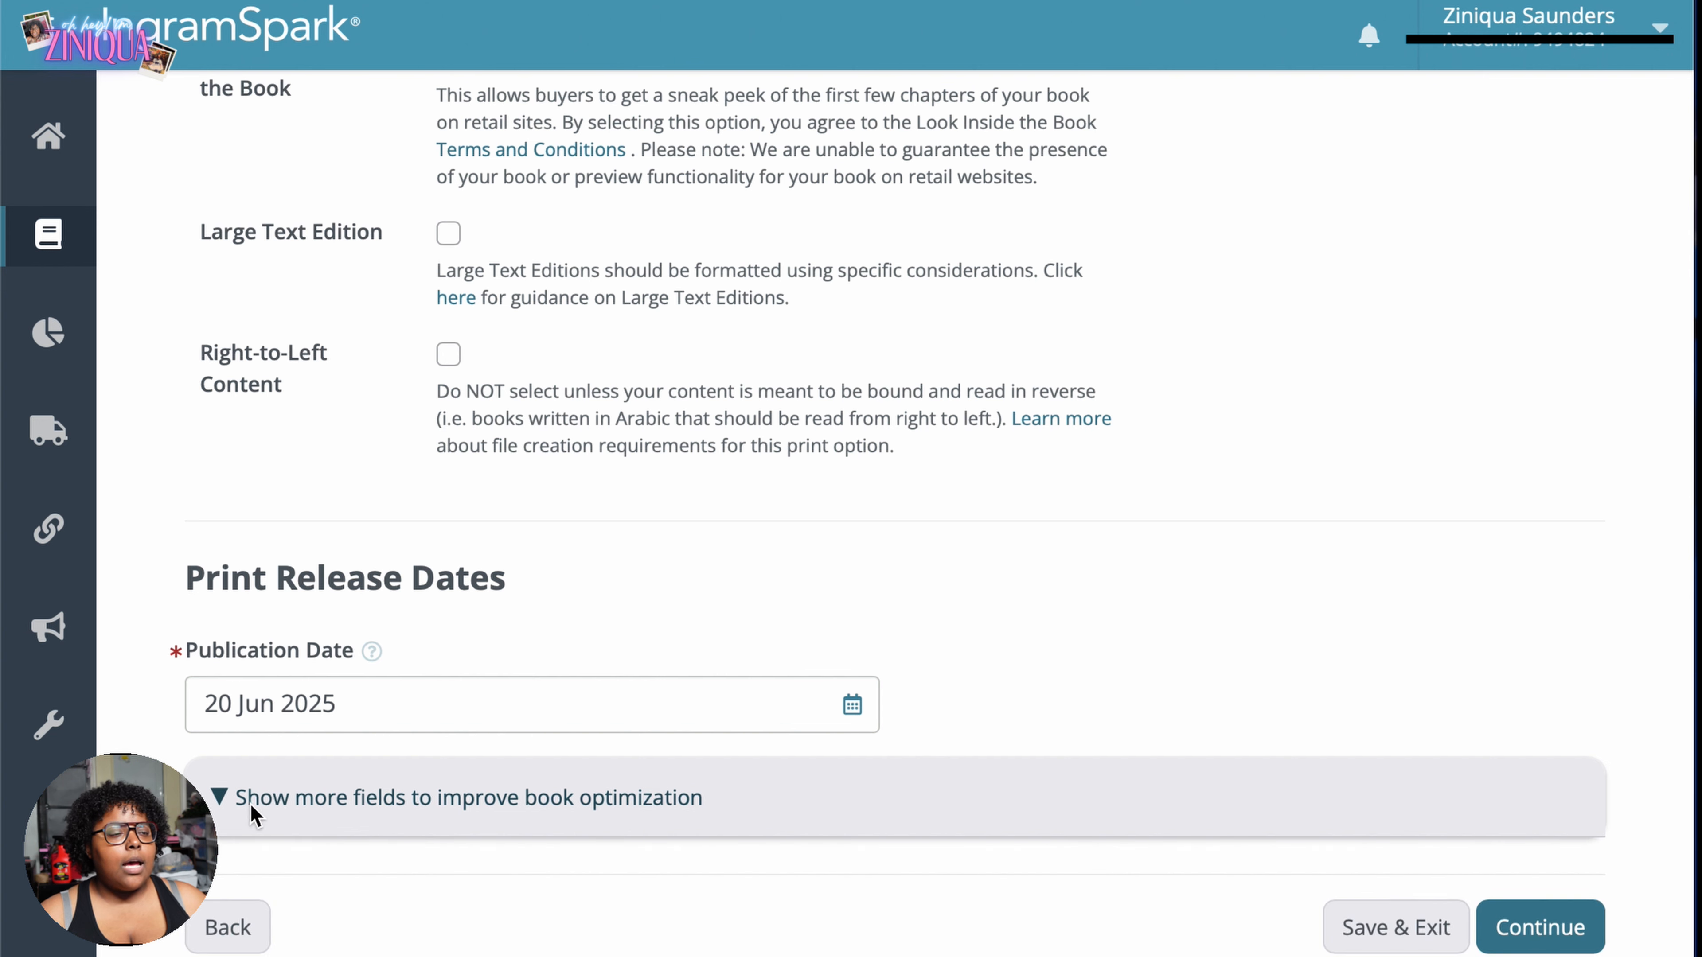
pyautogui.click(330, 805)
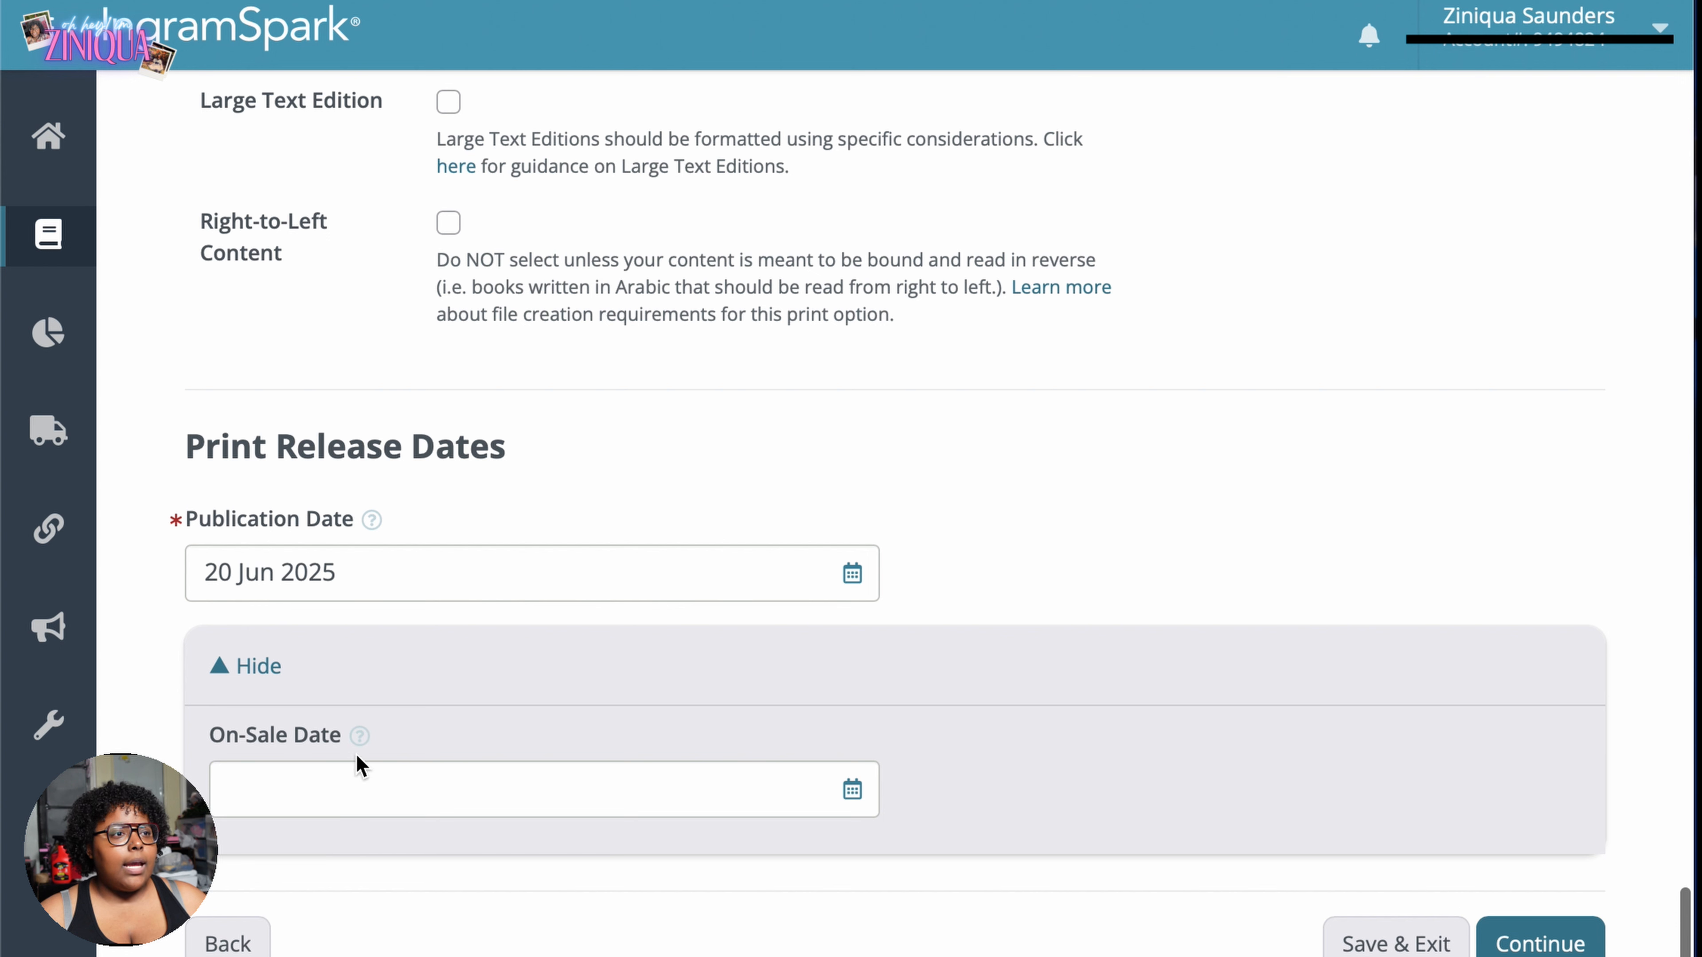
pyautogui.click(359, 736)
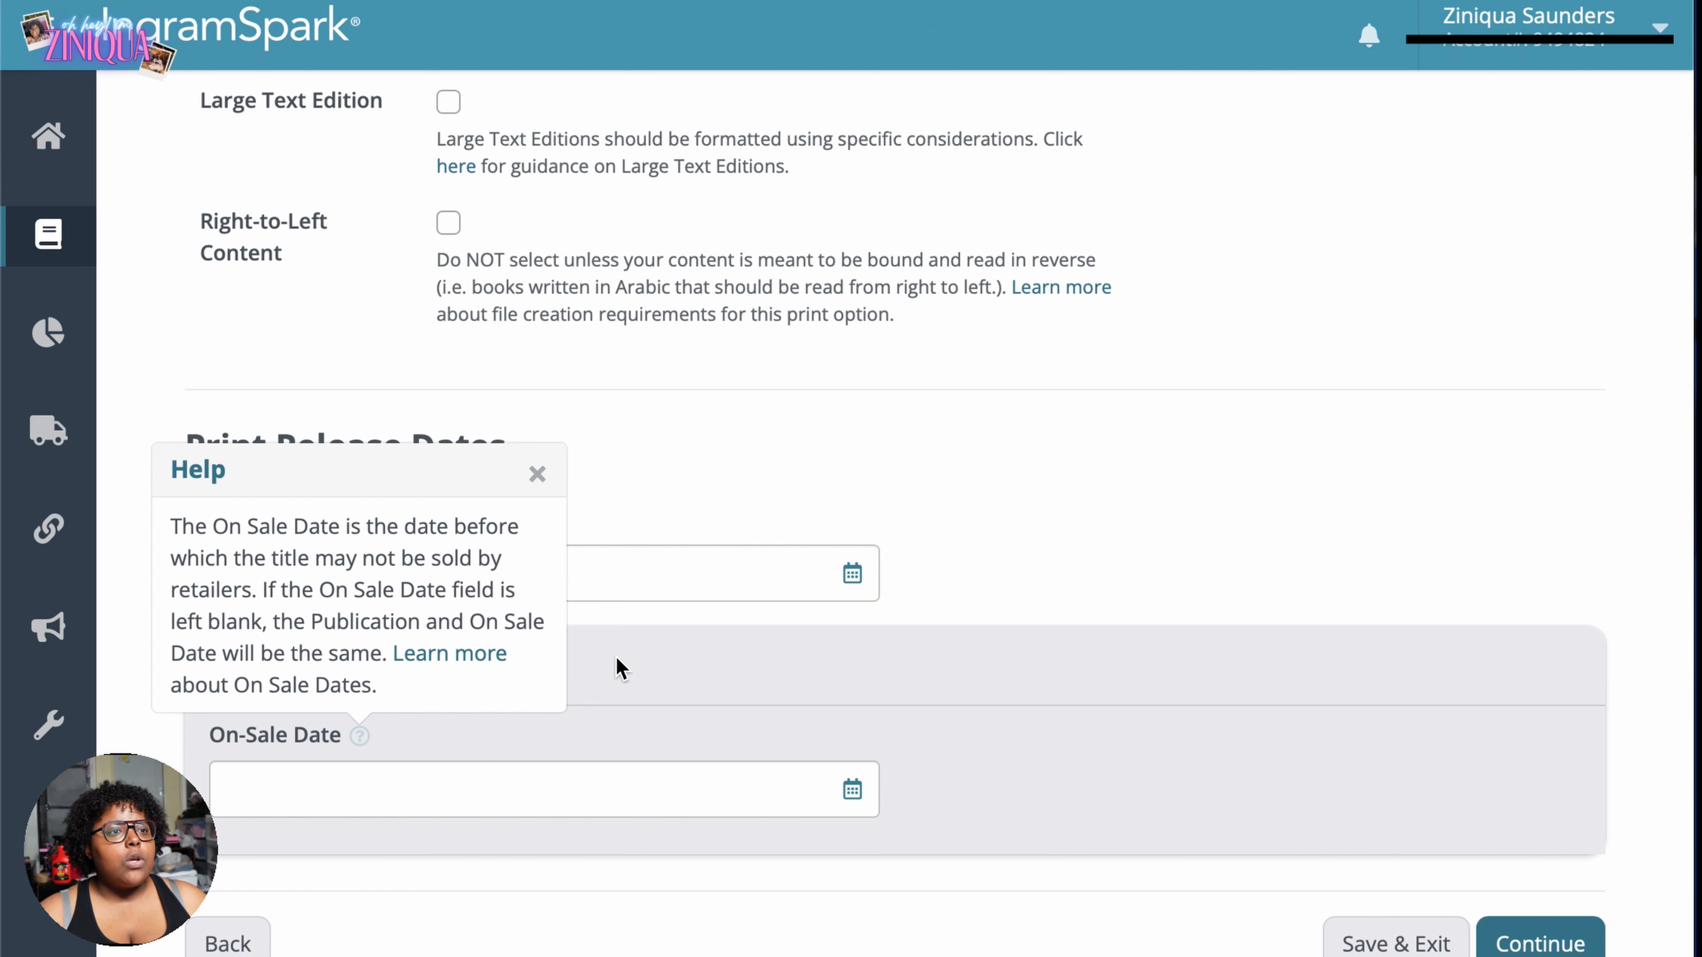
pyautogui.click(852, 790)
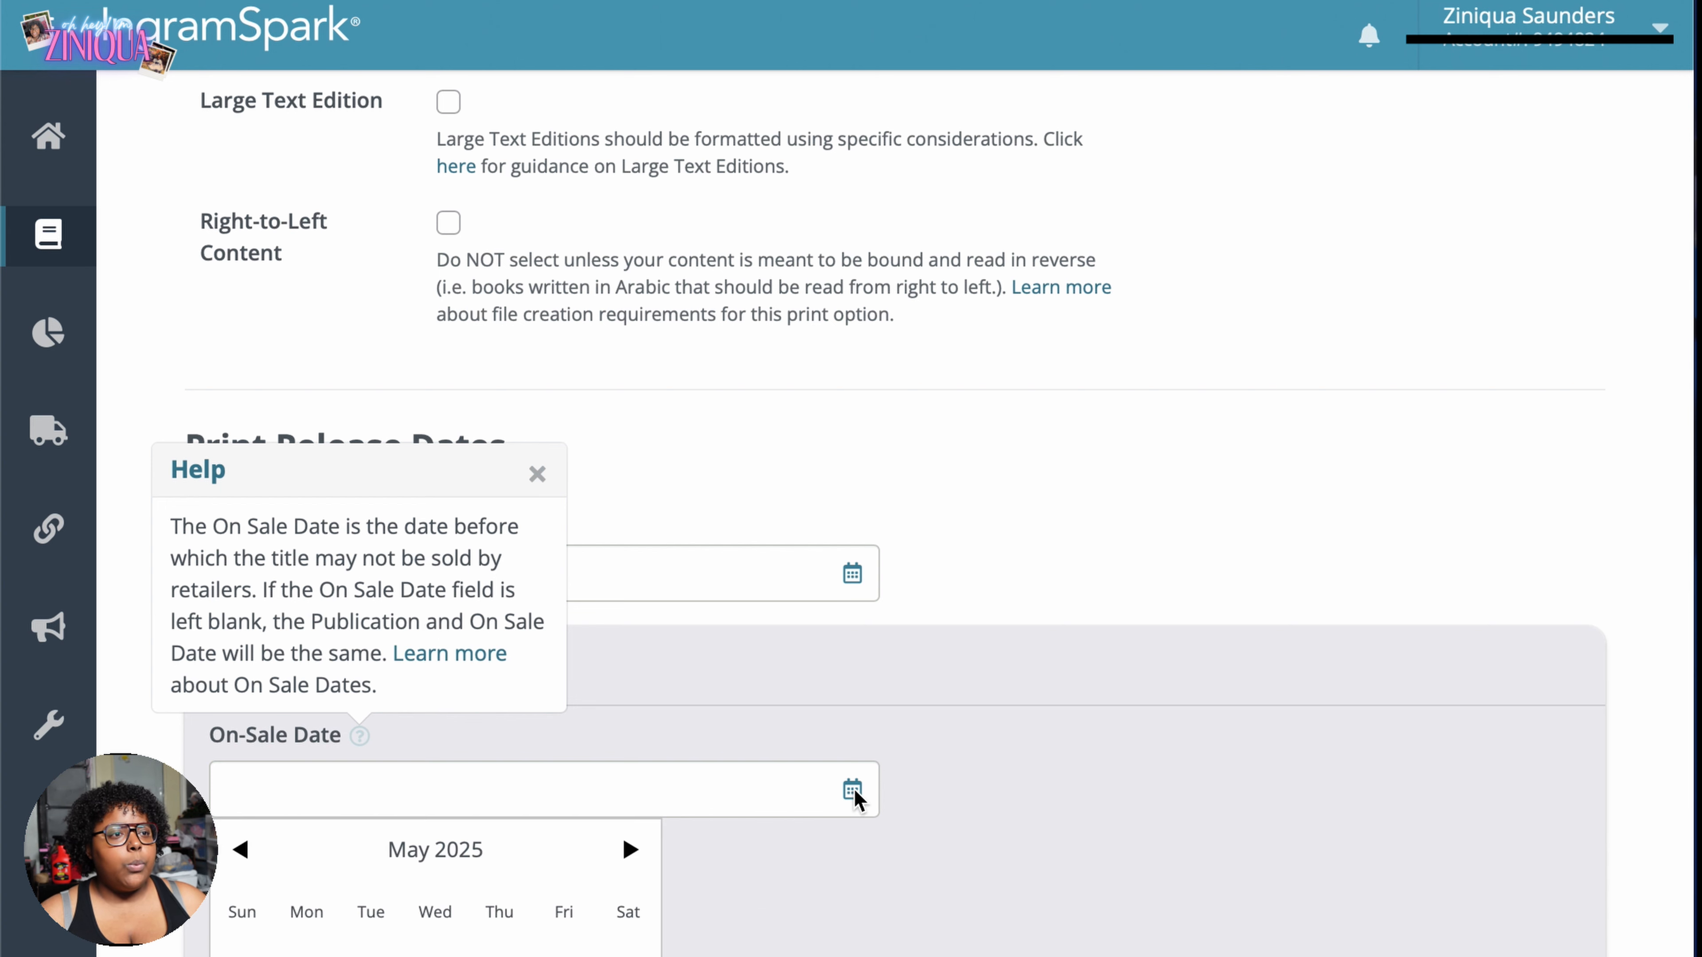
pyautogui.click(623, 852)
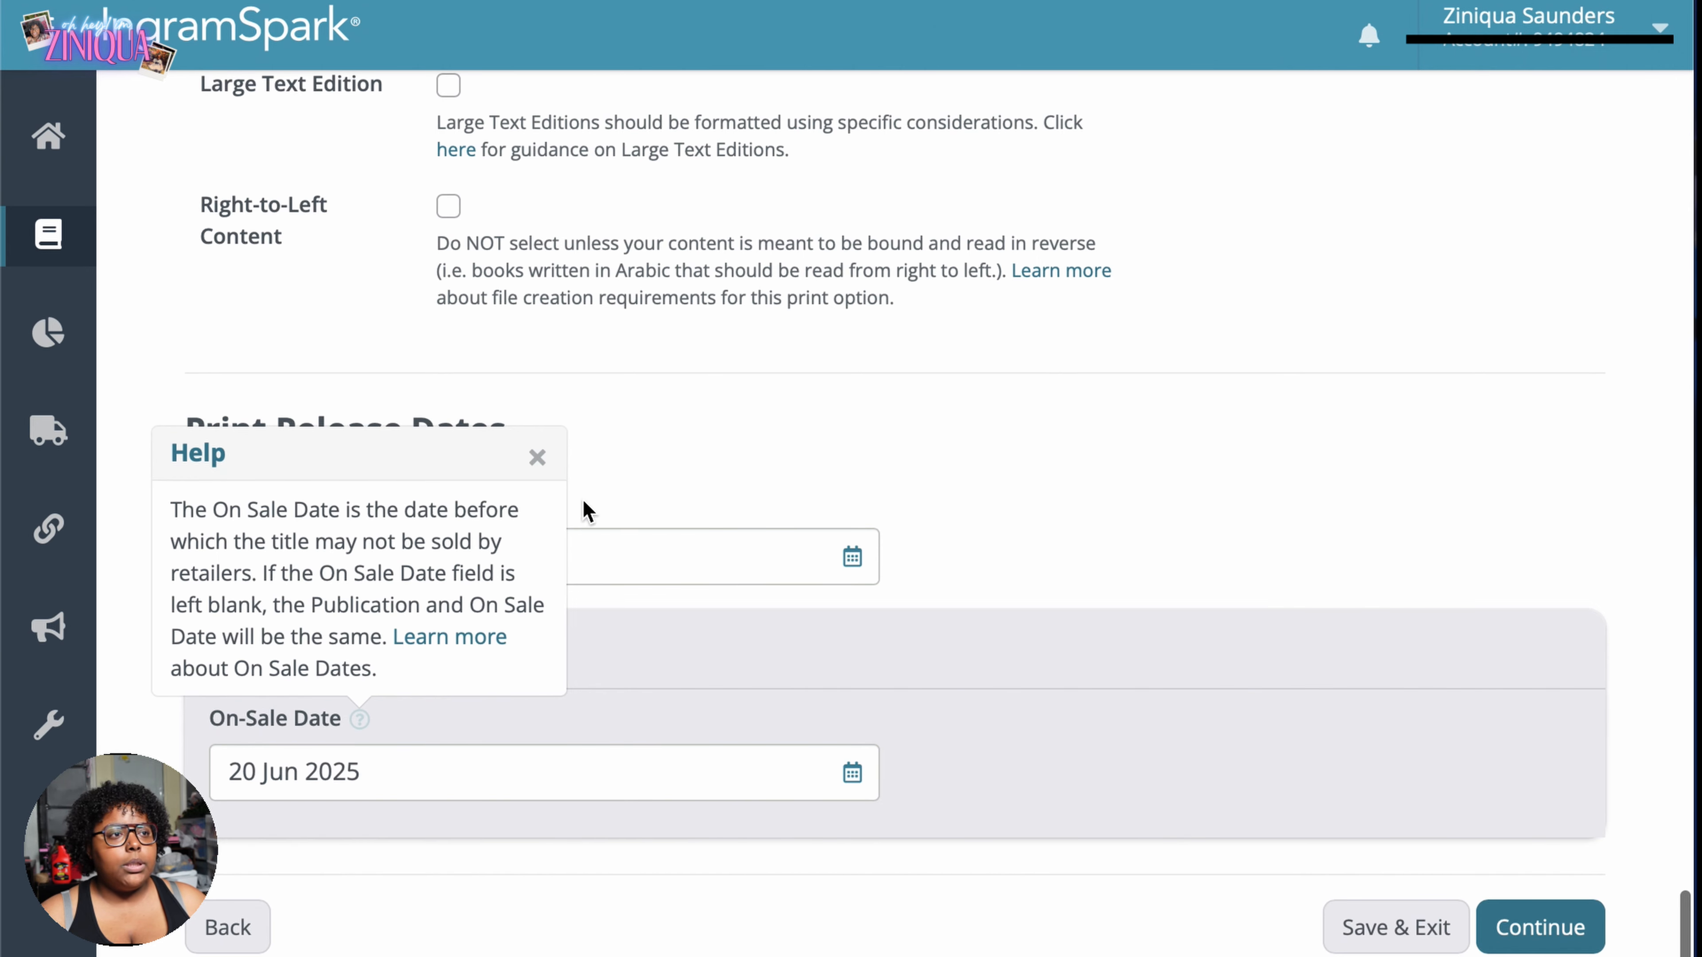
pyautogui.click(536, 457)
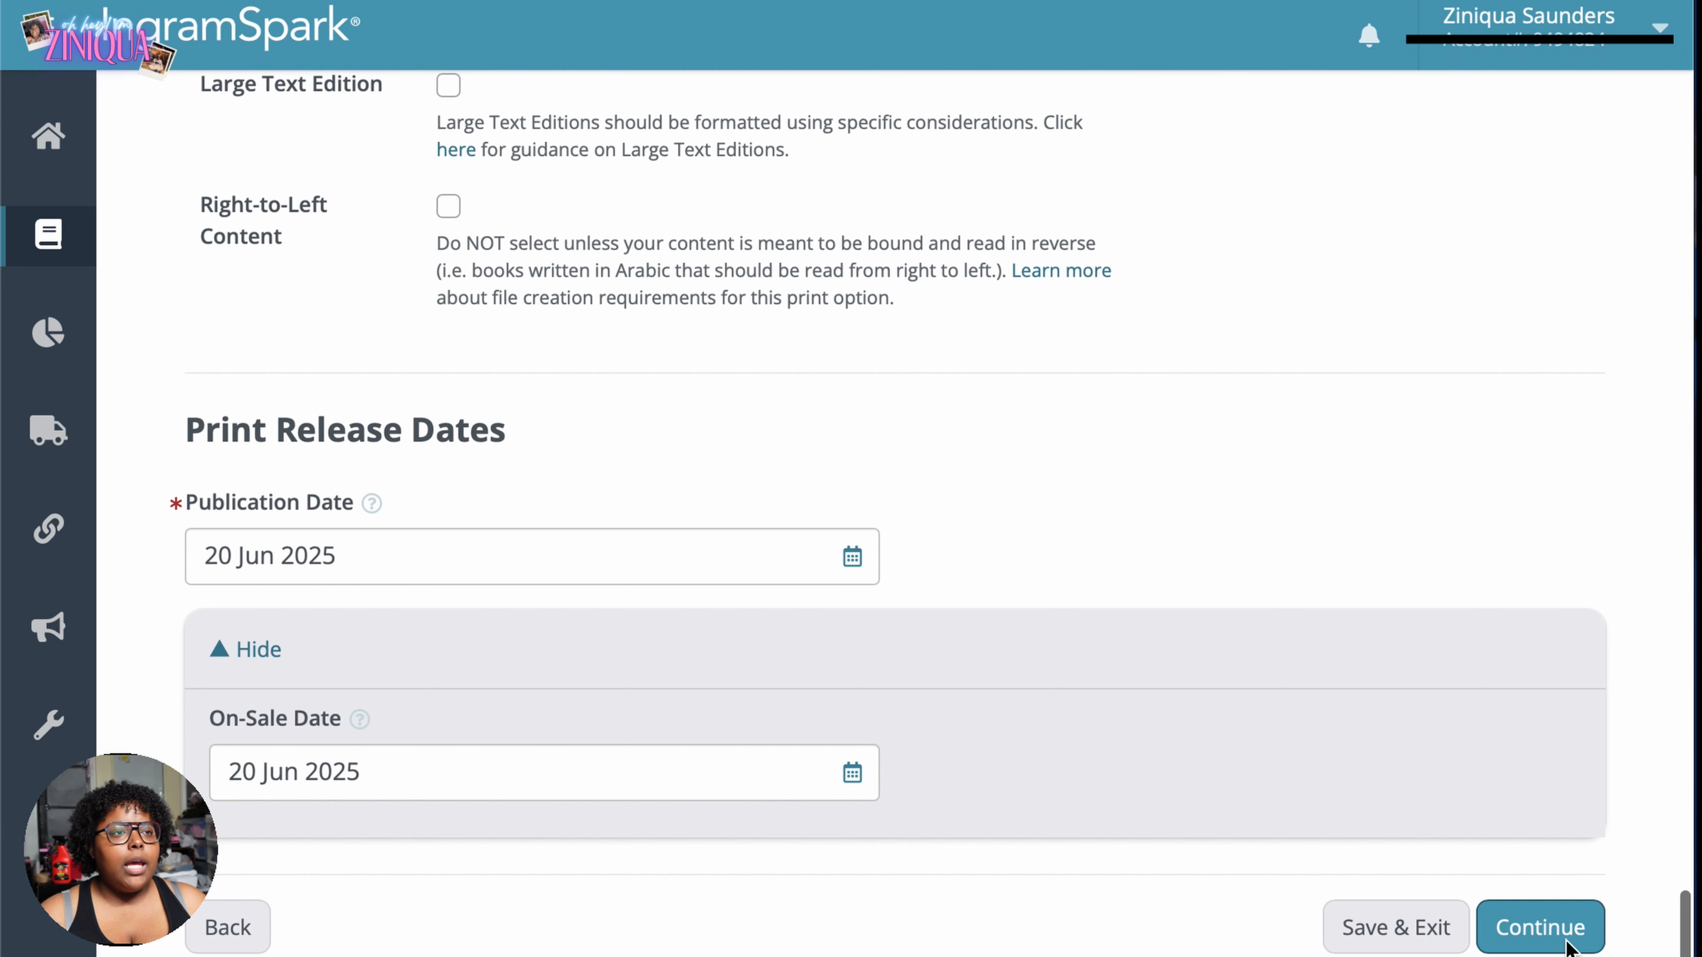
pyautogui.click(1565, 942)
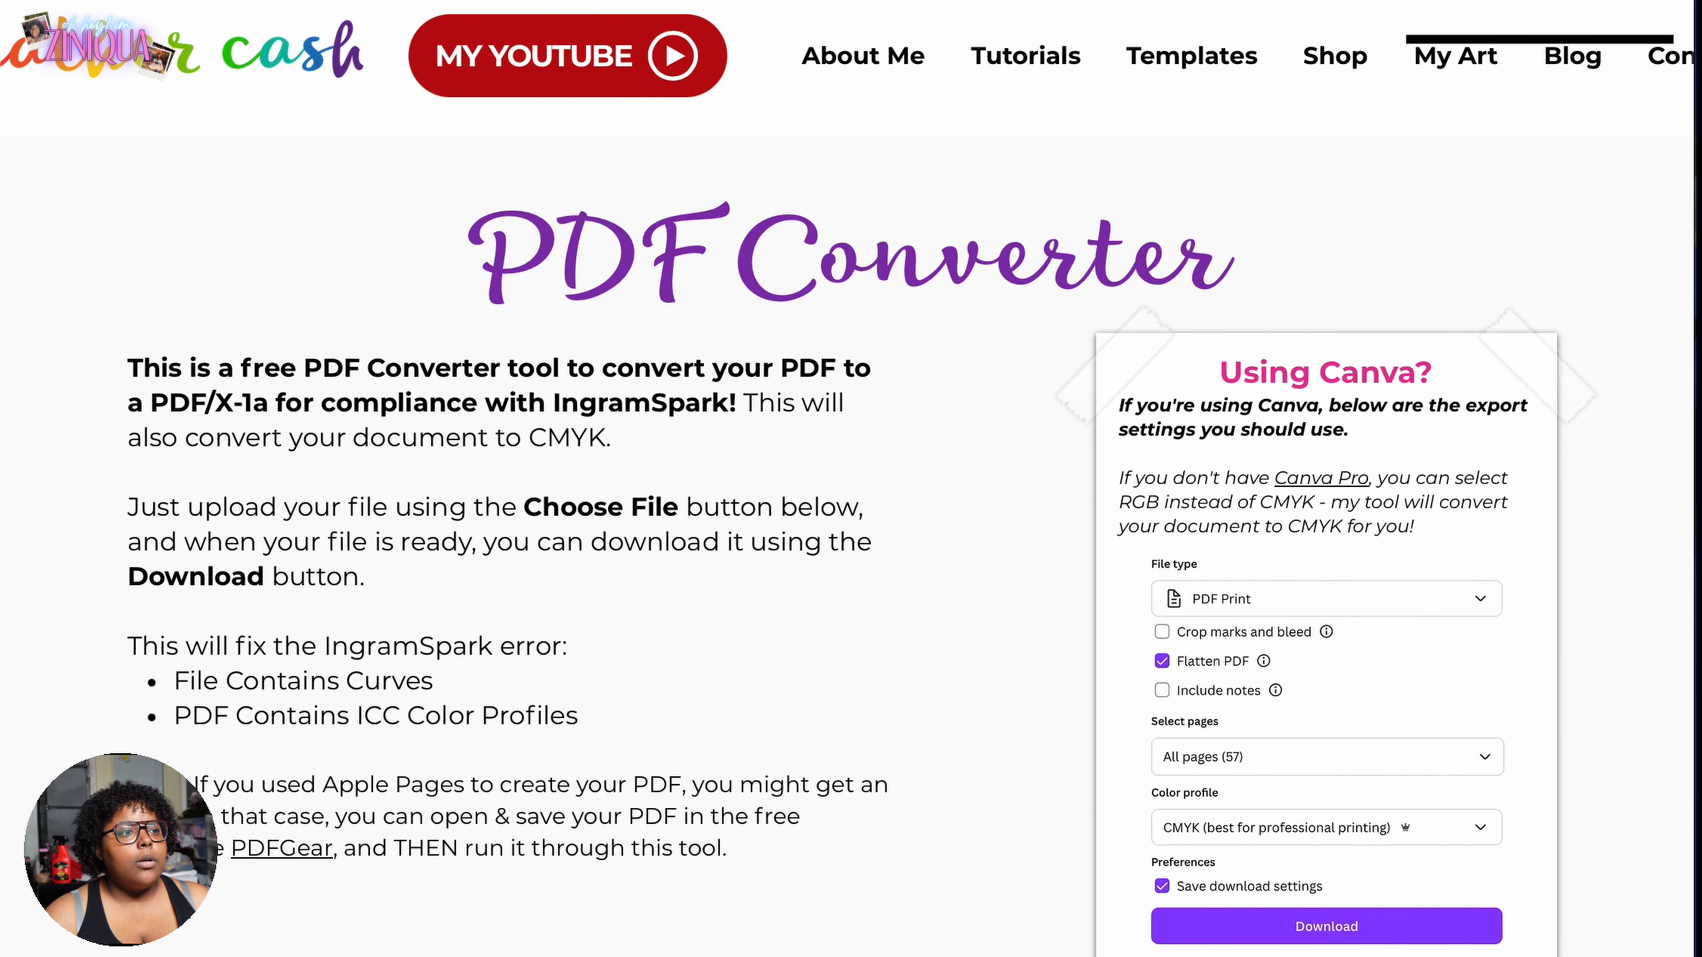
# On the PDF Converter website, convert 8x10_PDF_PB.pdf to PDF/X-1a and download the converted file.
pyautogui.scroll(-7, 407, 718)
pyautogui.click(382, 686)
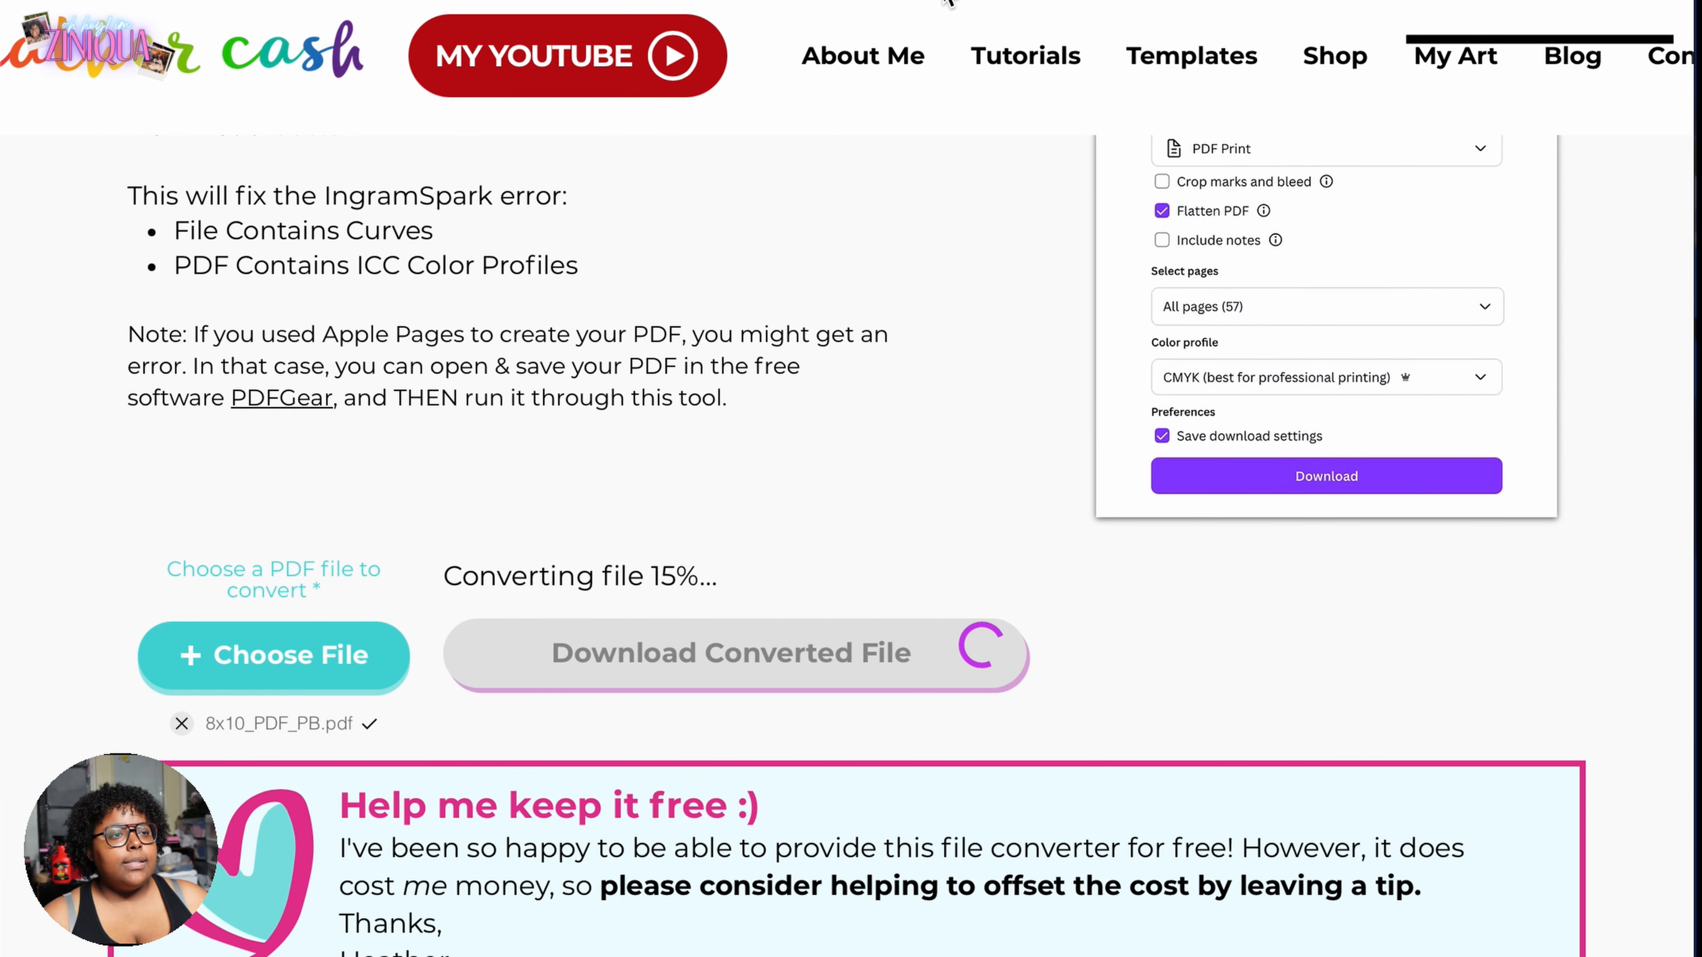
pyautogui.moveTo(478, 577); pyautogui.dragTo(746, 578)
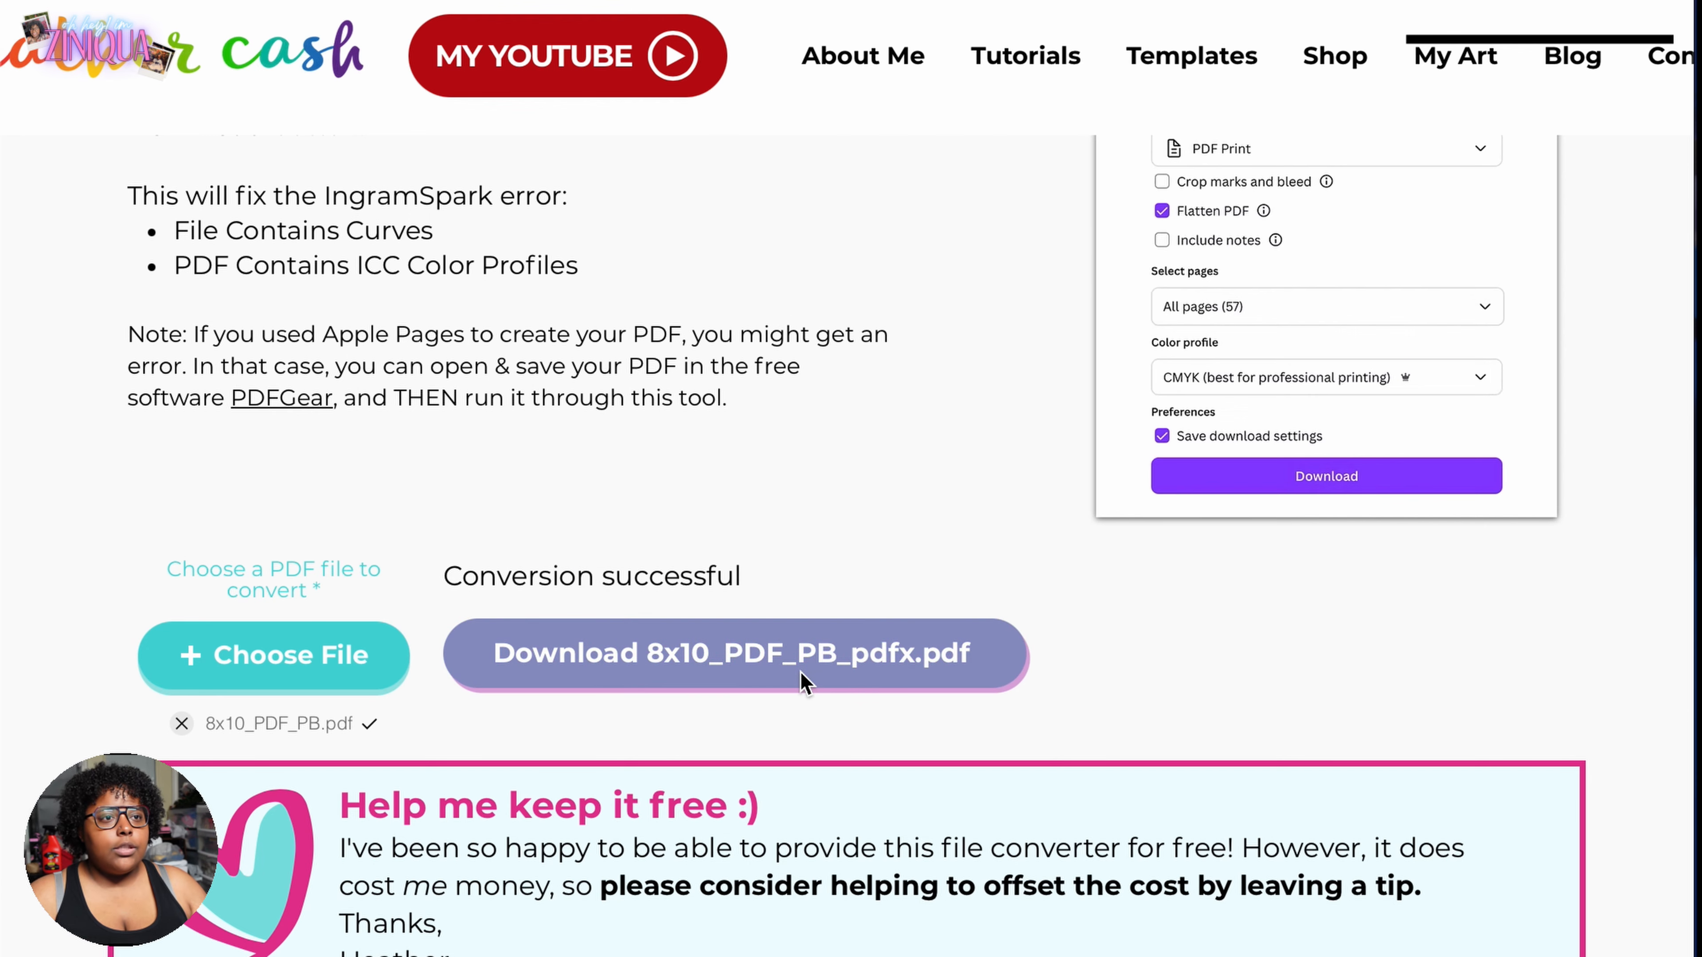
pyautogui.click(801, 672)
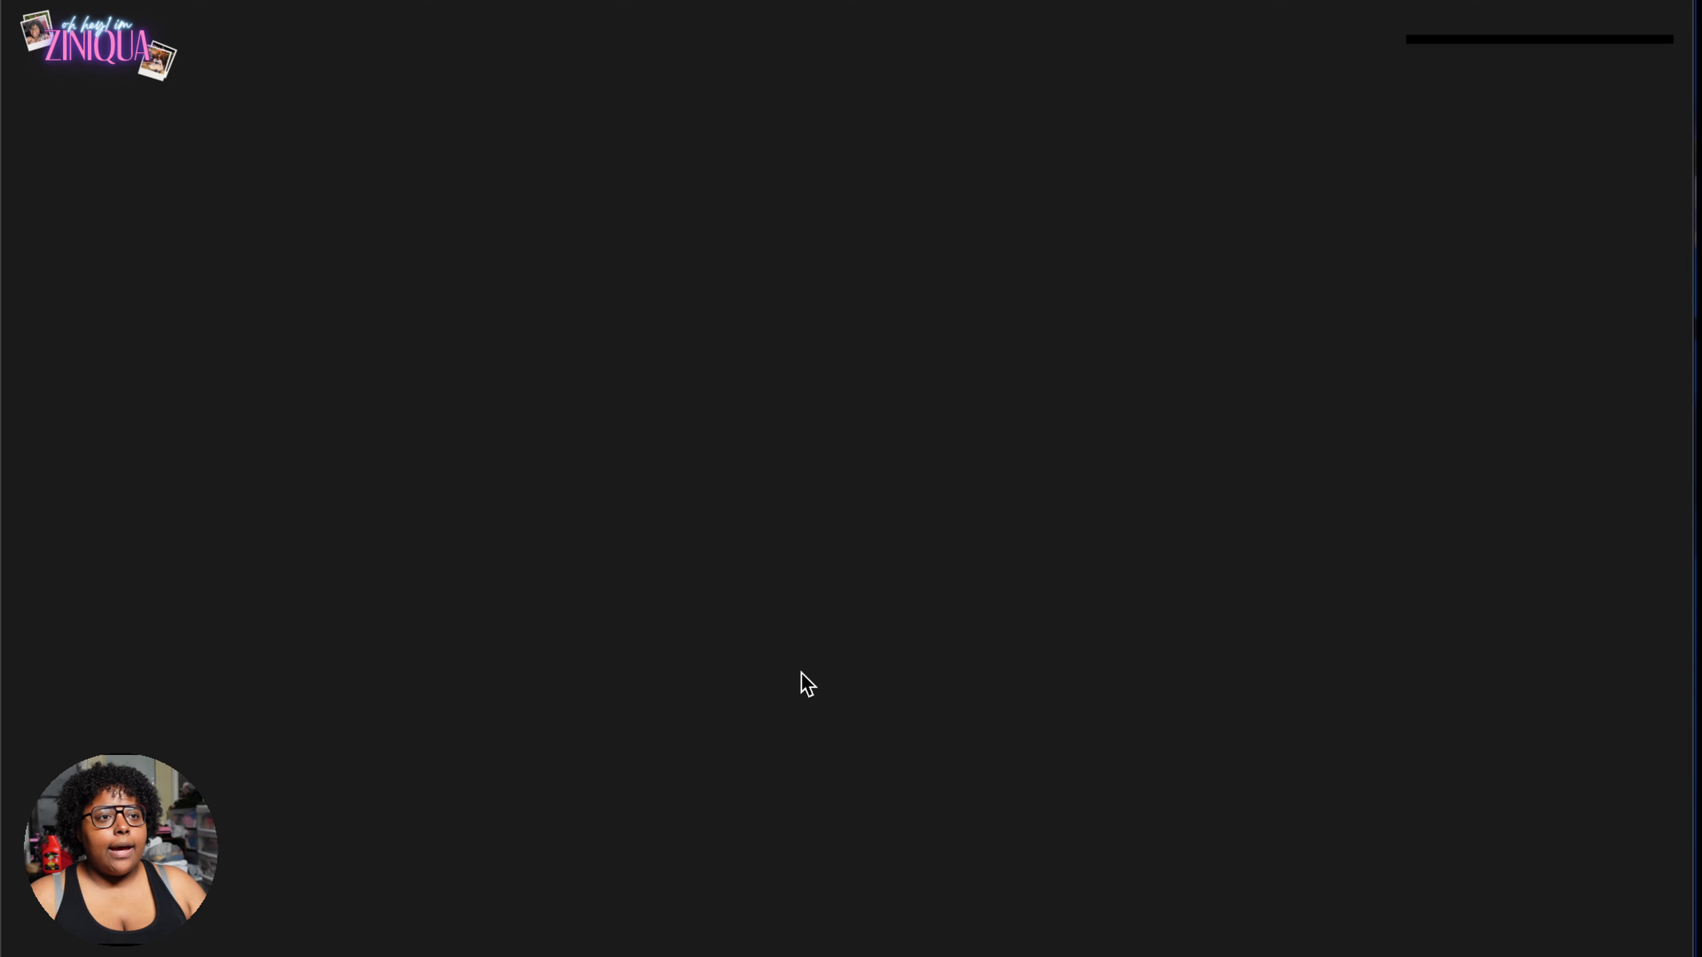
pyautogui.click(1114, 598)
pyautogui.click(921, 673)
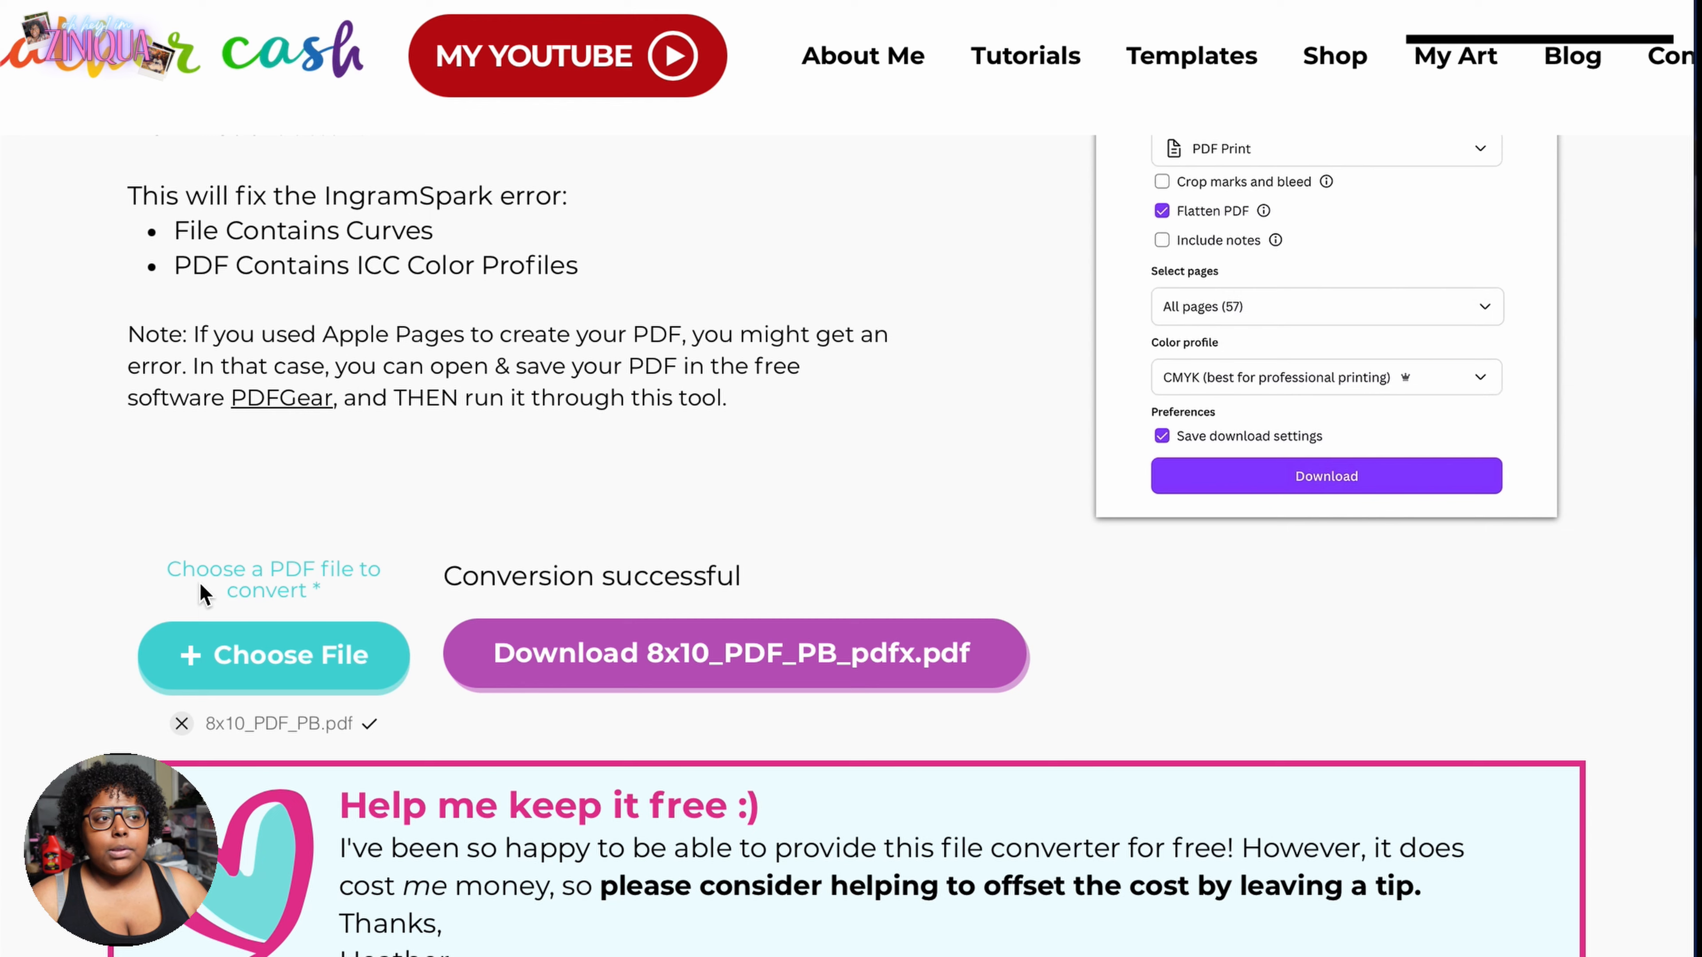
# Remove 8x10_PDF_PB.pdf from the converter and choose another PDF file to convert.
pyautogui.click(181, 725)
pyautogui.click(1142, 630)
pyautogui.click(1366, 789)
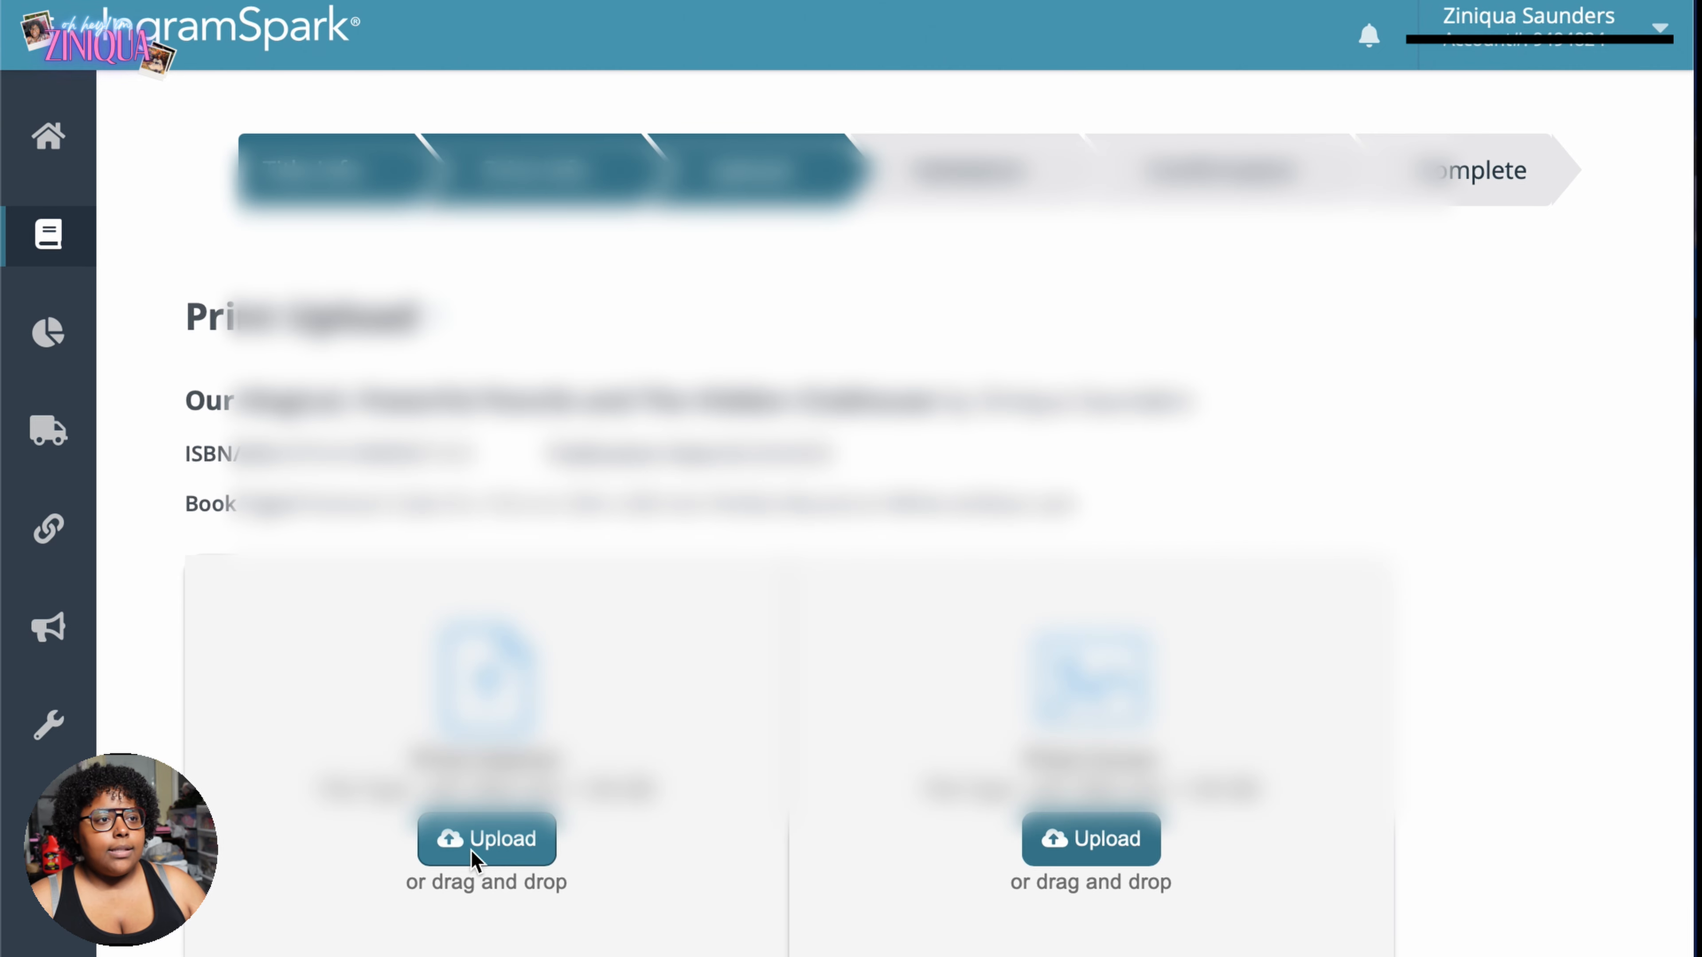
# In IngramSpark, upload 8x10_PDF_PB.pdf as the print interior file.
pyautogui.click(473, 855)
pyautogui.click(1150, 417)
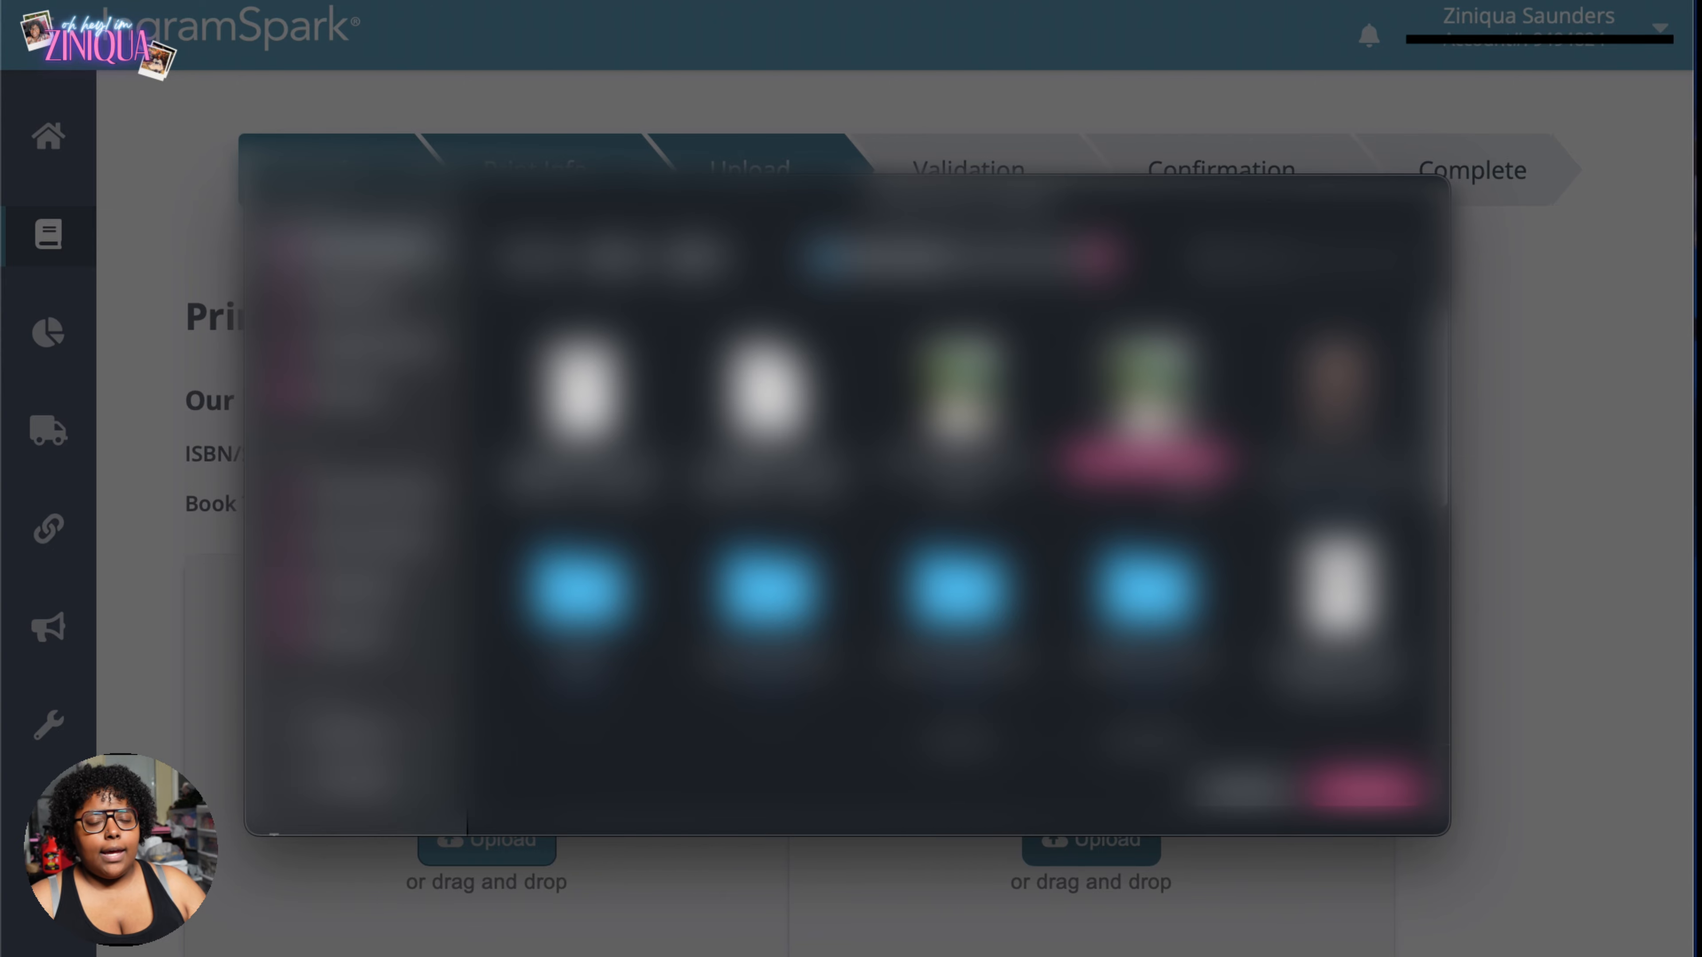
pyautogui.click(1394, 790)
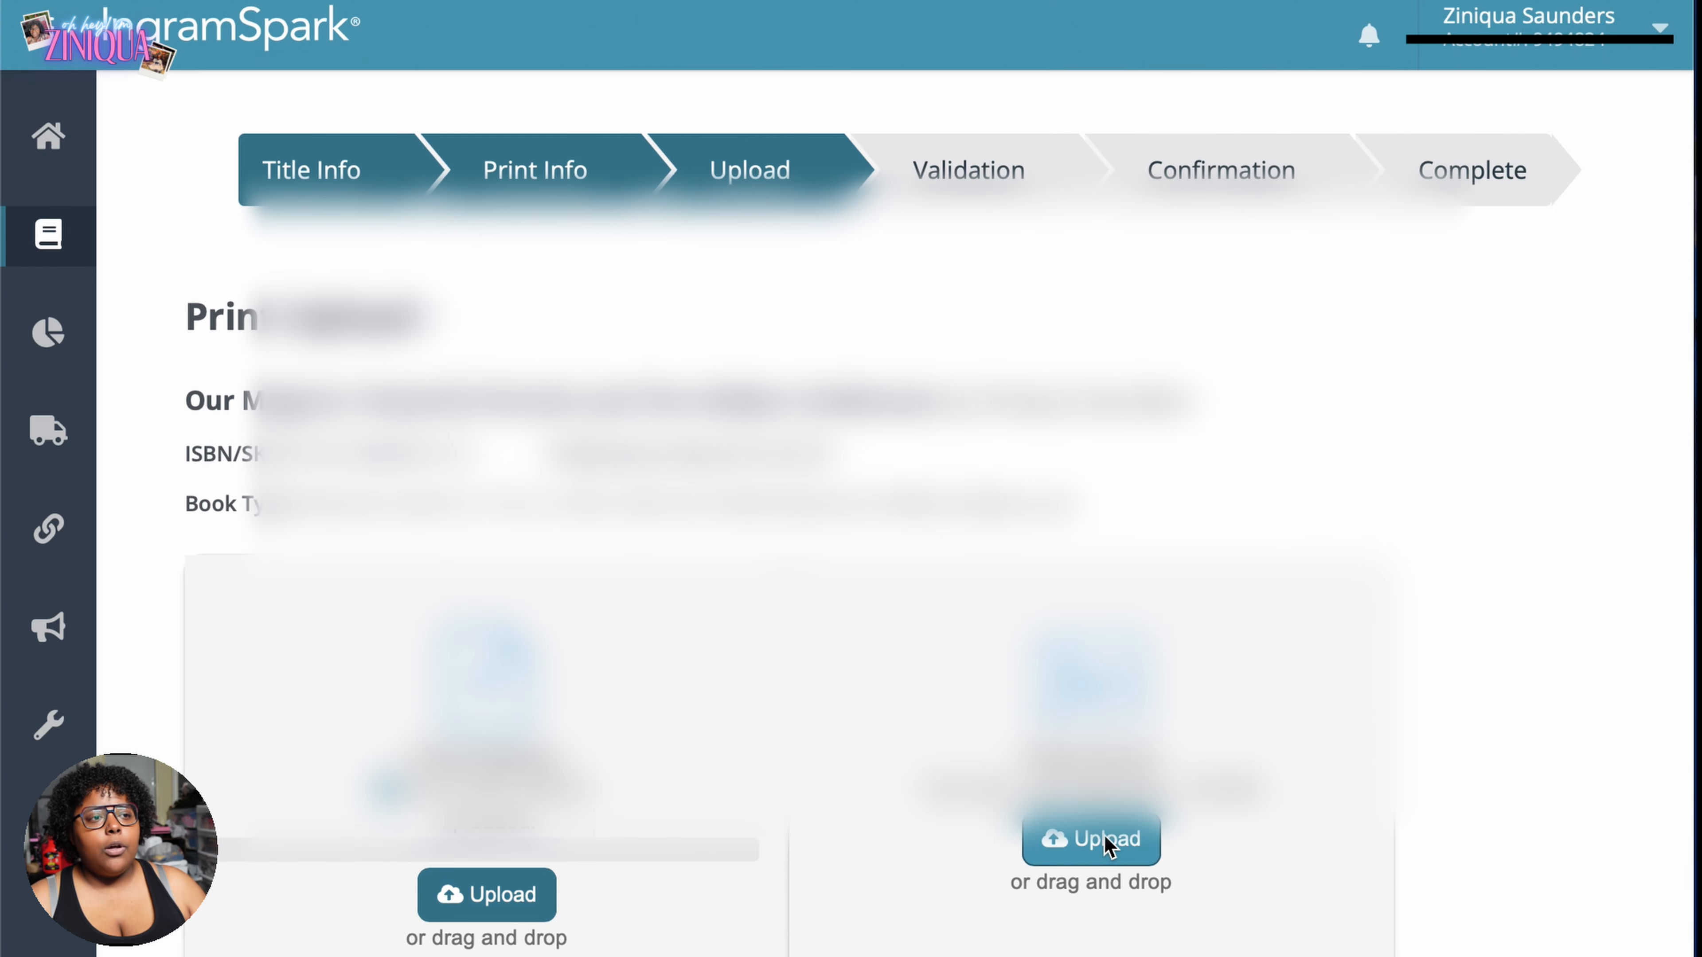
# Upload Untitled_Artwork.pdf as the print cover file.
pyautogui.click(1112, 854)
pyautogui.scroll(-10, 959, 536)
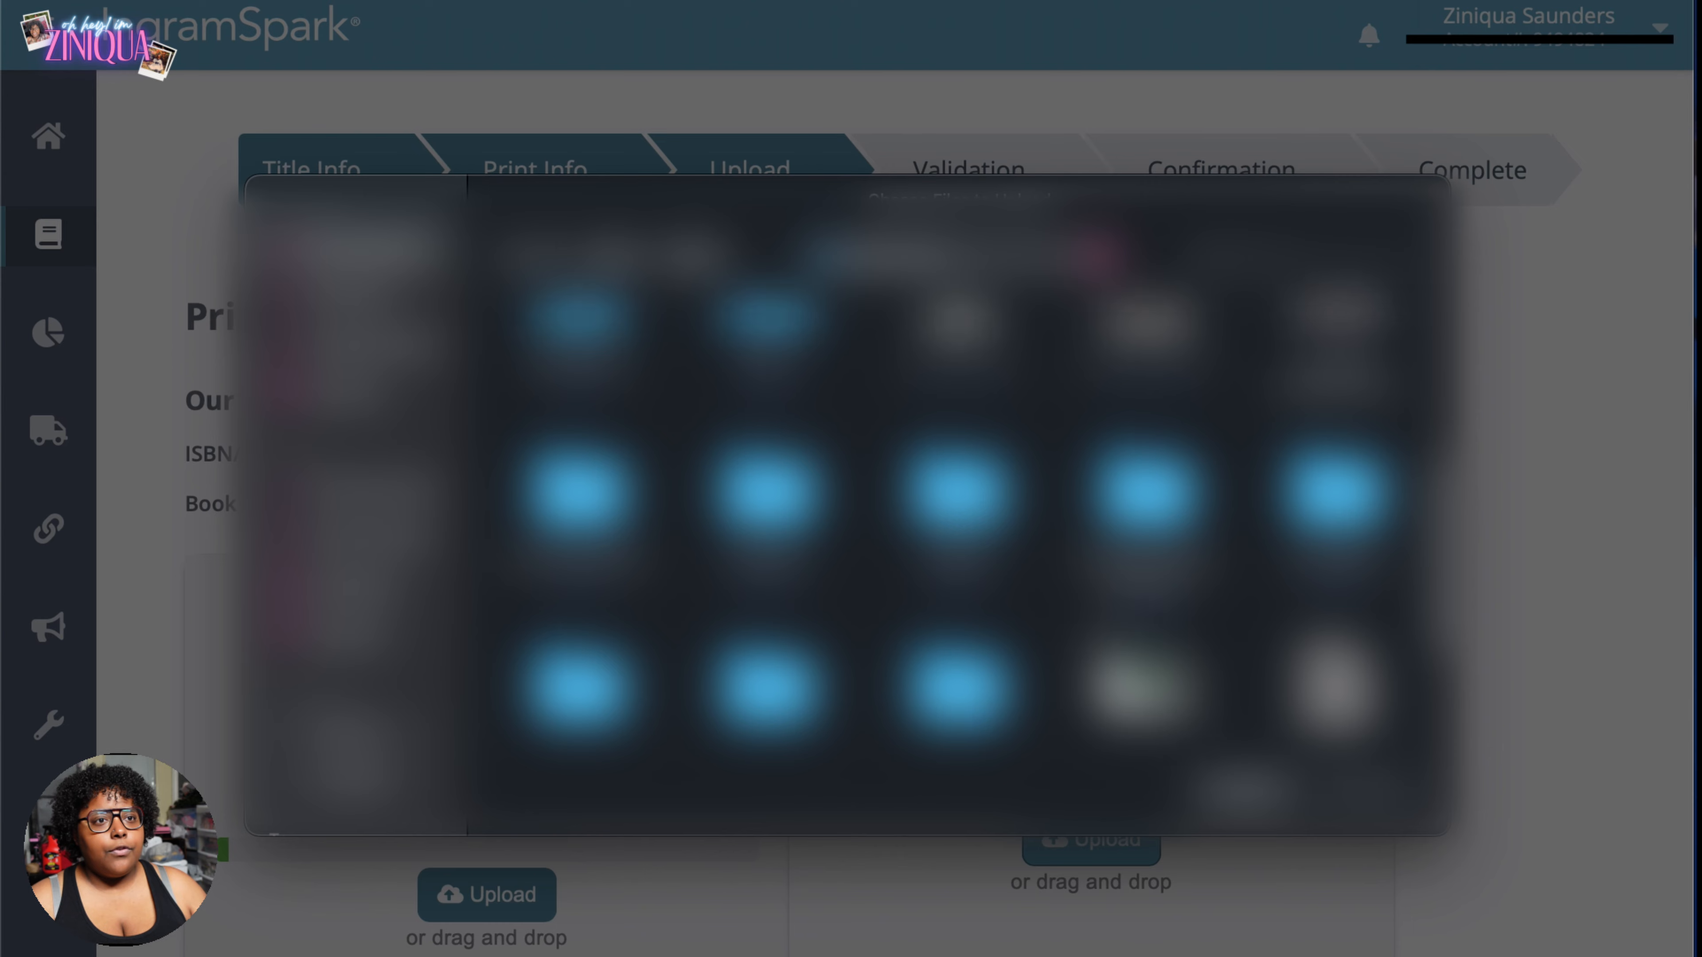
pyautogui.click(1144, 522)
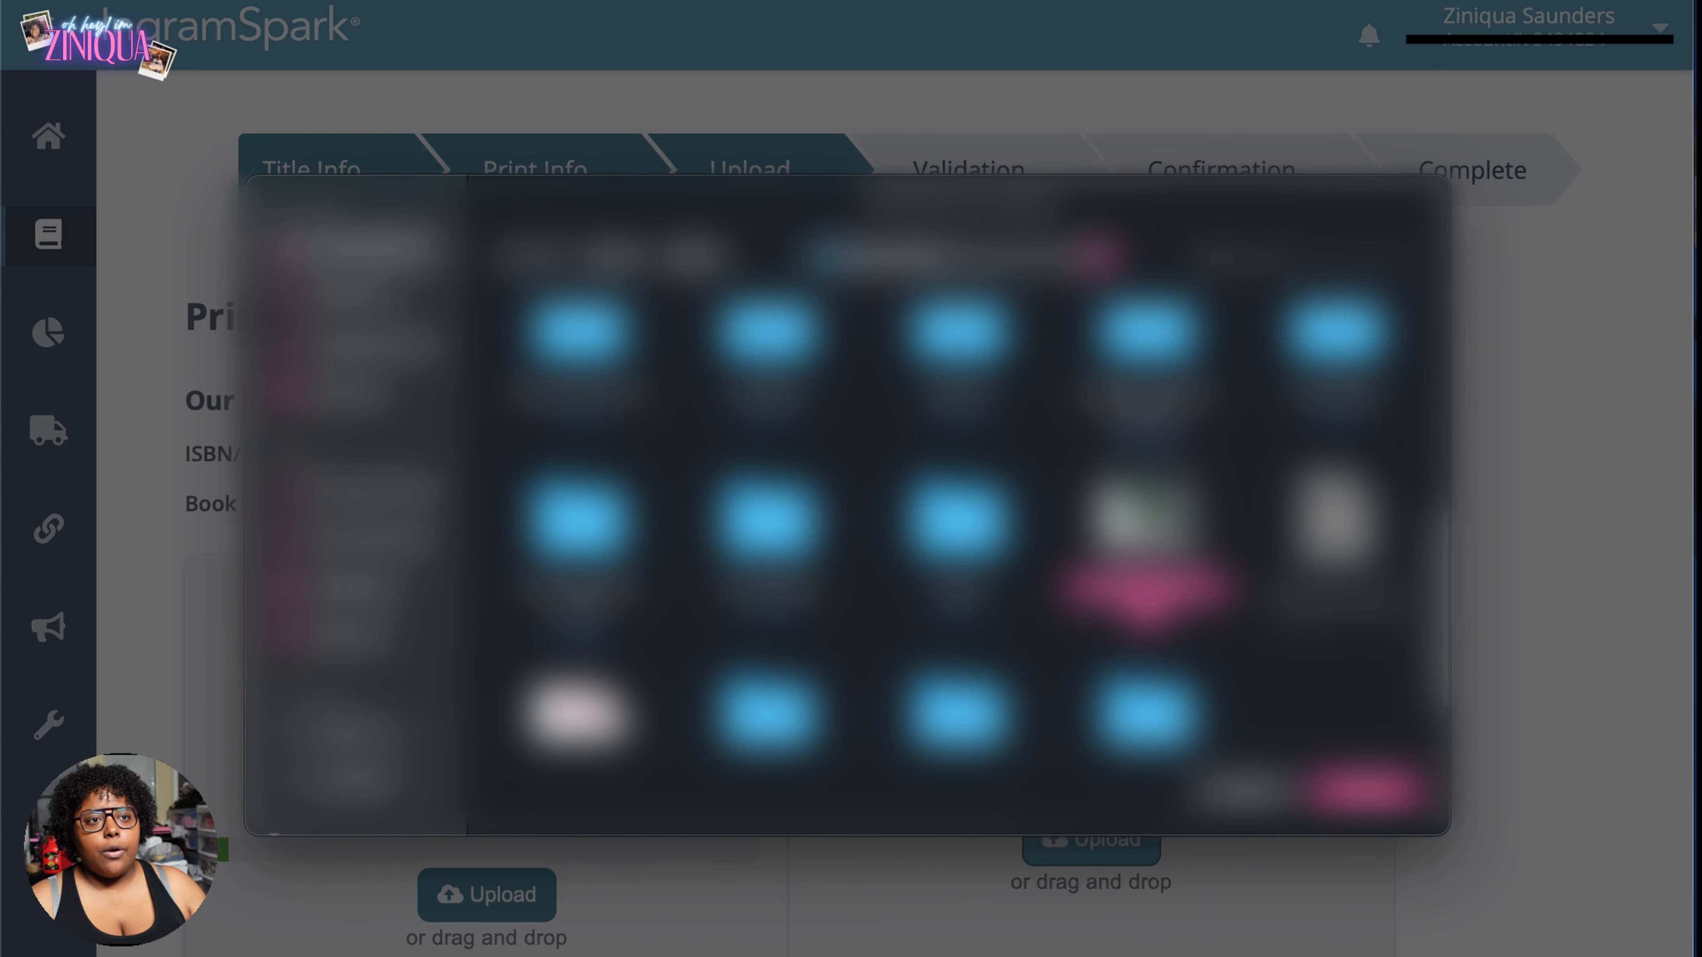
pyautogui.click(1354, 791)
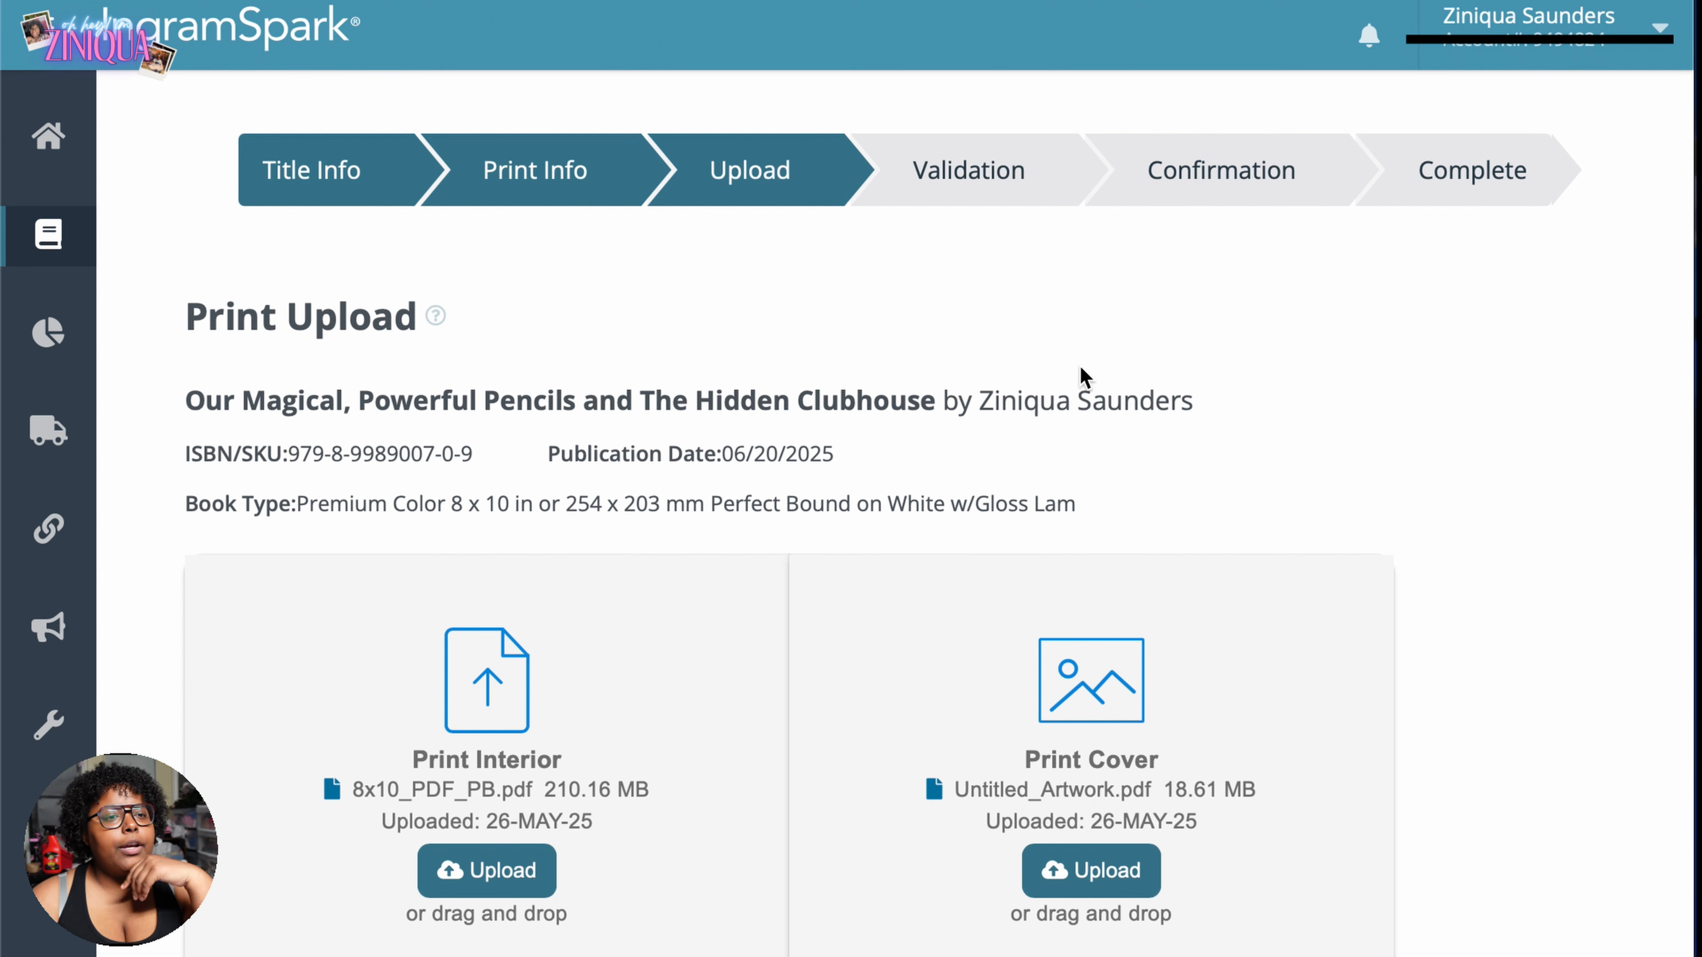
# Submit the uploaded files for validation and review the content file results for the interior and cover.
pyautogui.scroll(-3, 1106, 409)
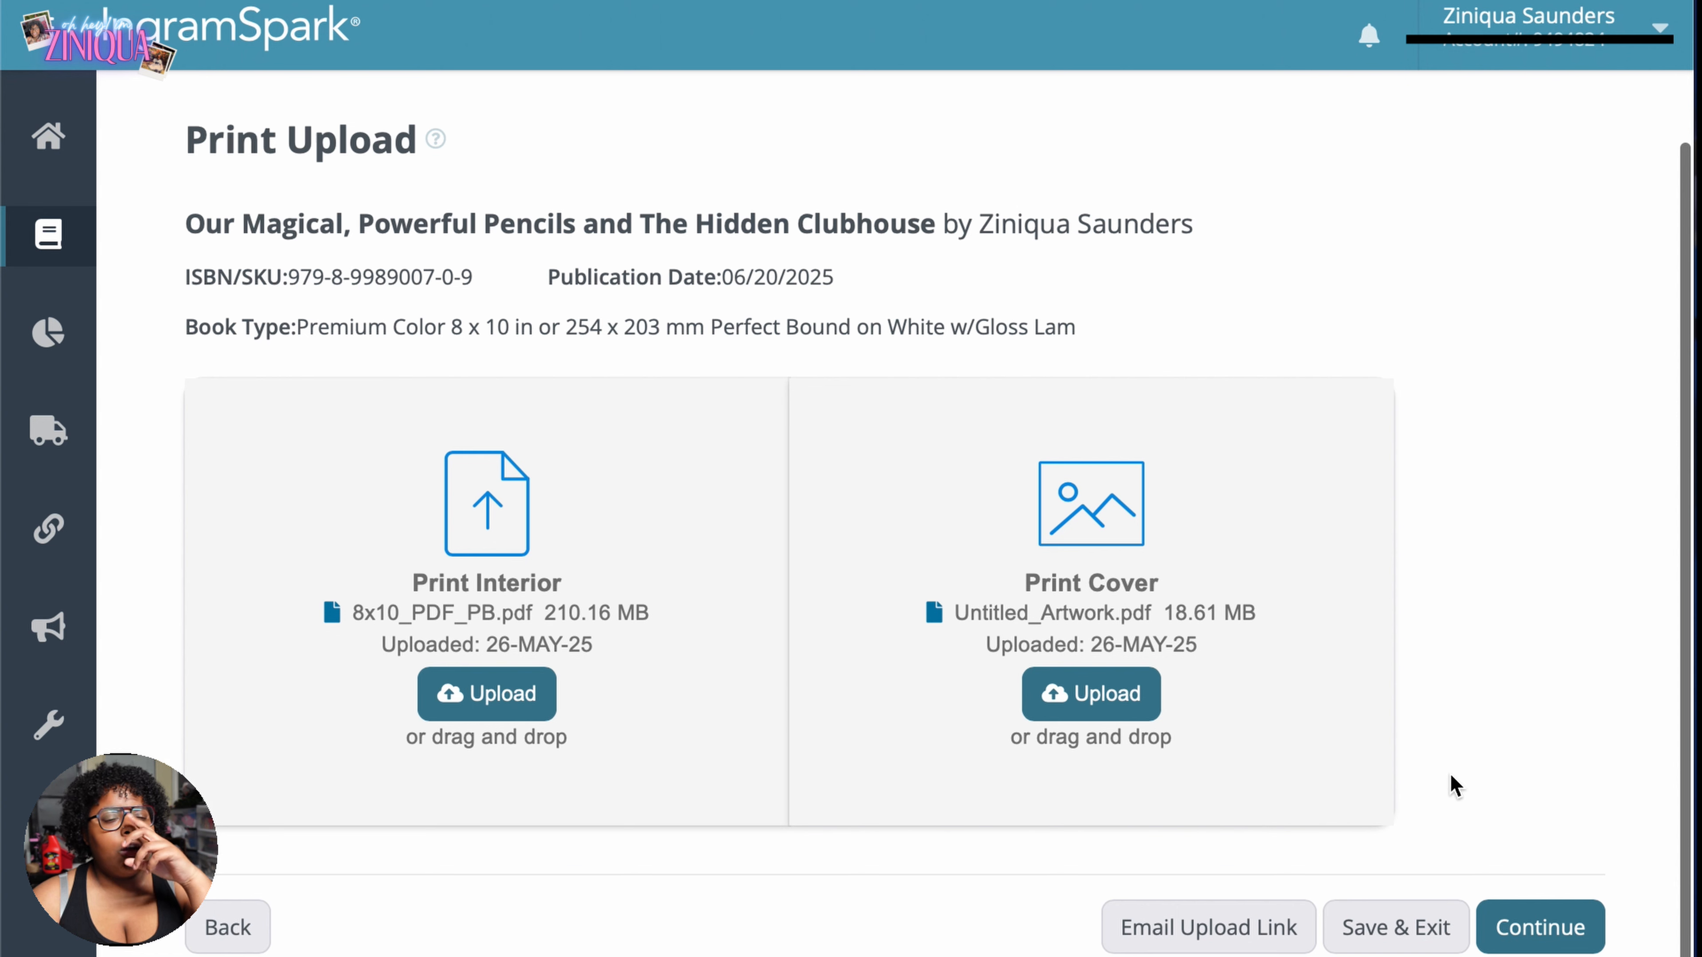
pyautogui.click(1518, 911)
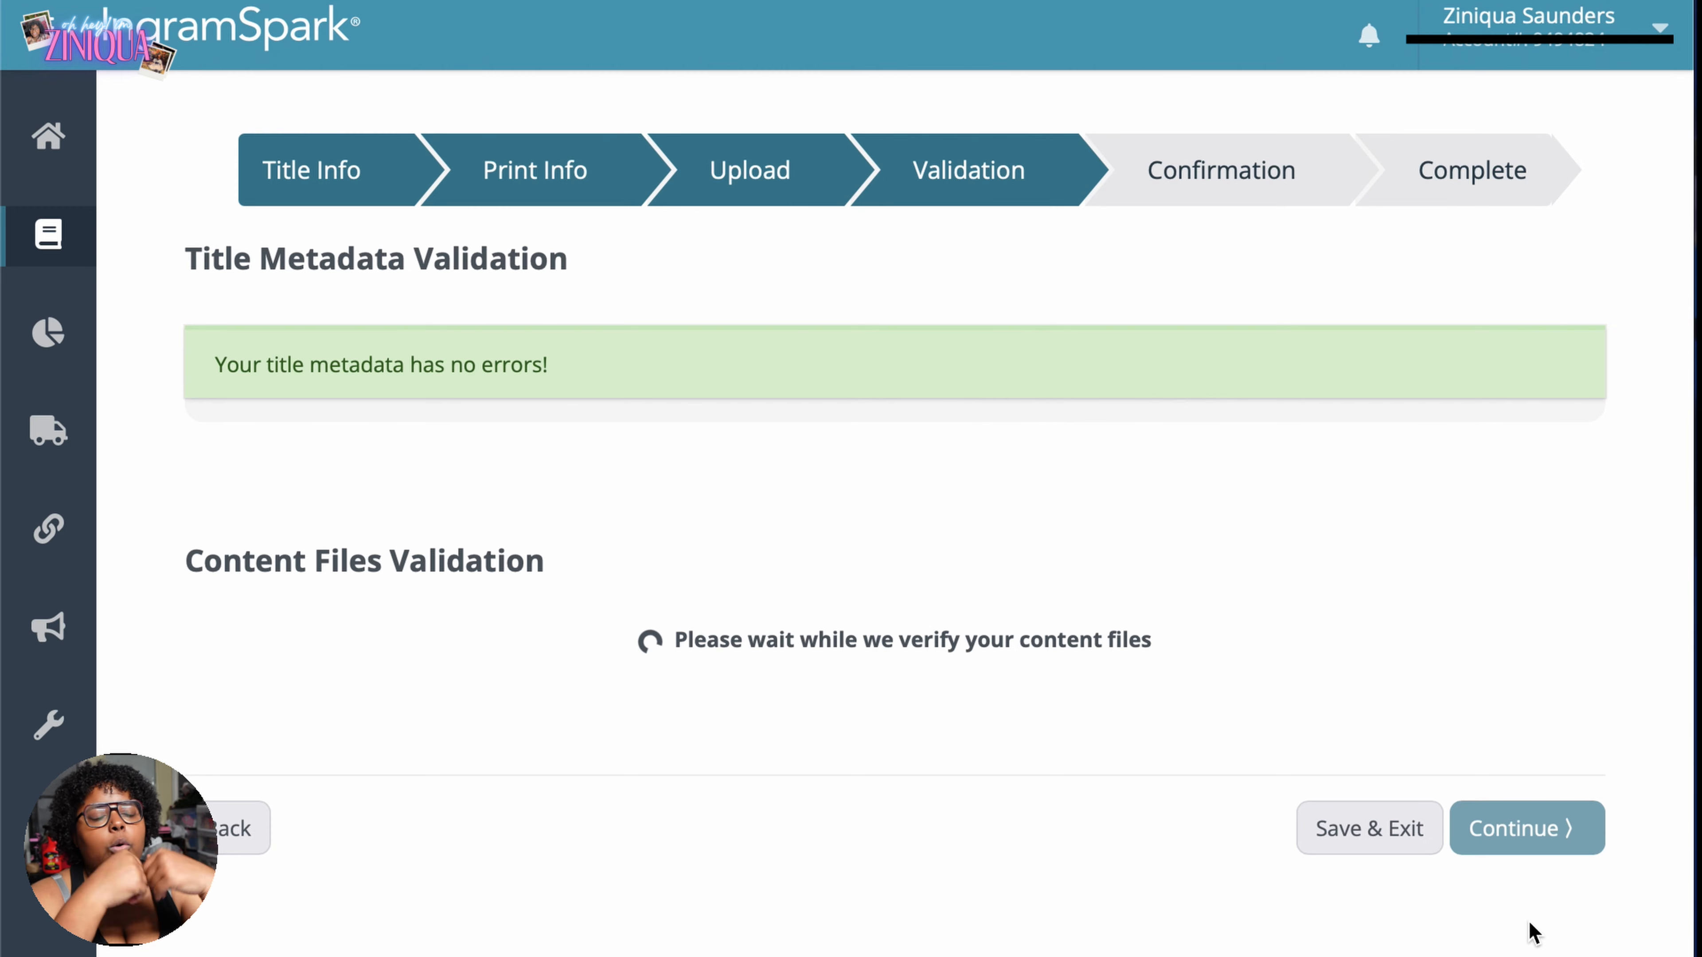
pyautogui.scroll(-5, 1540, 918)
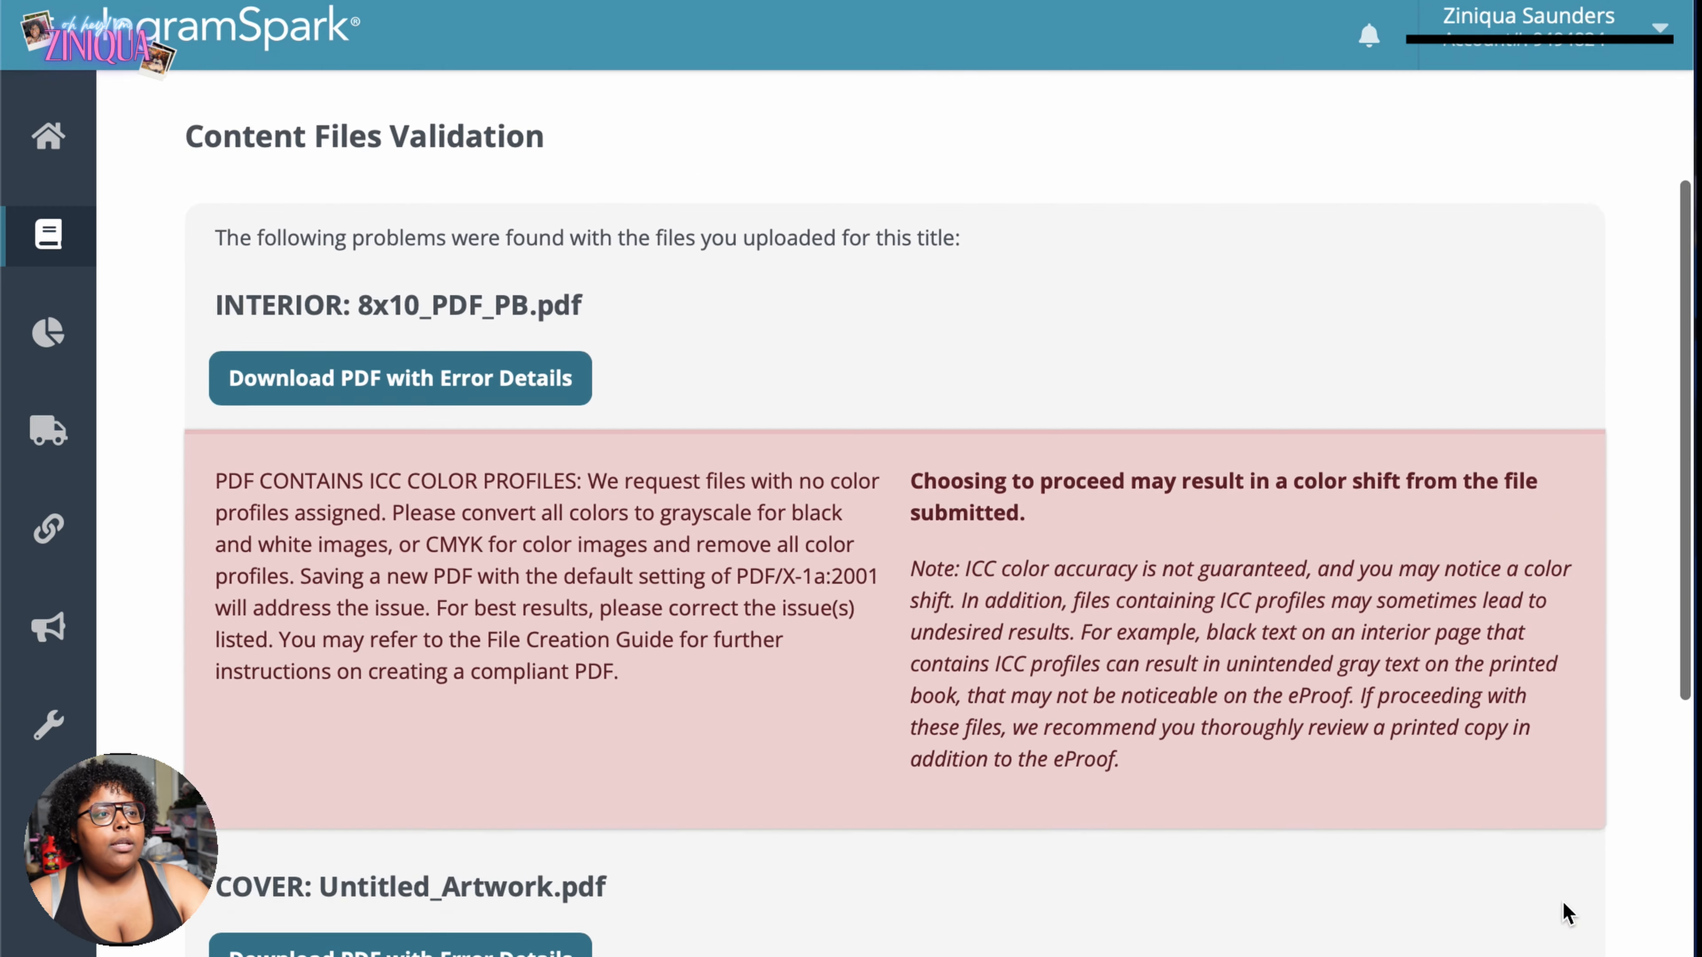
pyautogui.scroll(-5, 1565, 905)
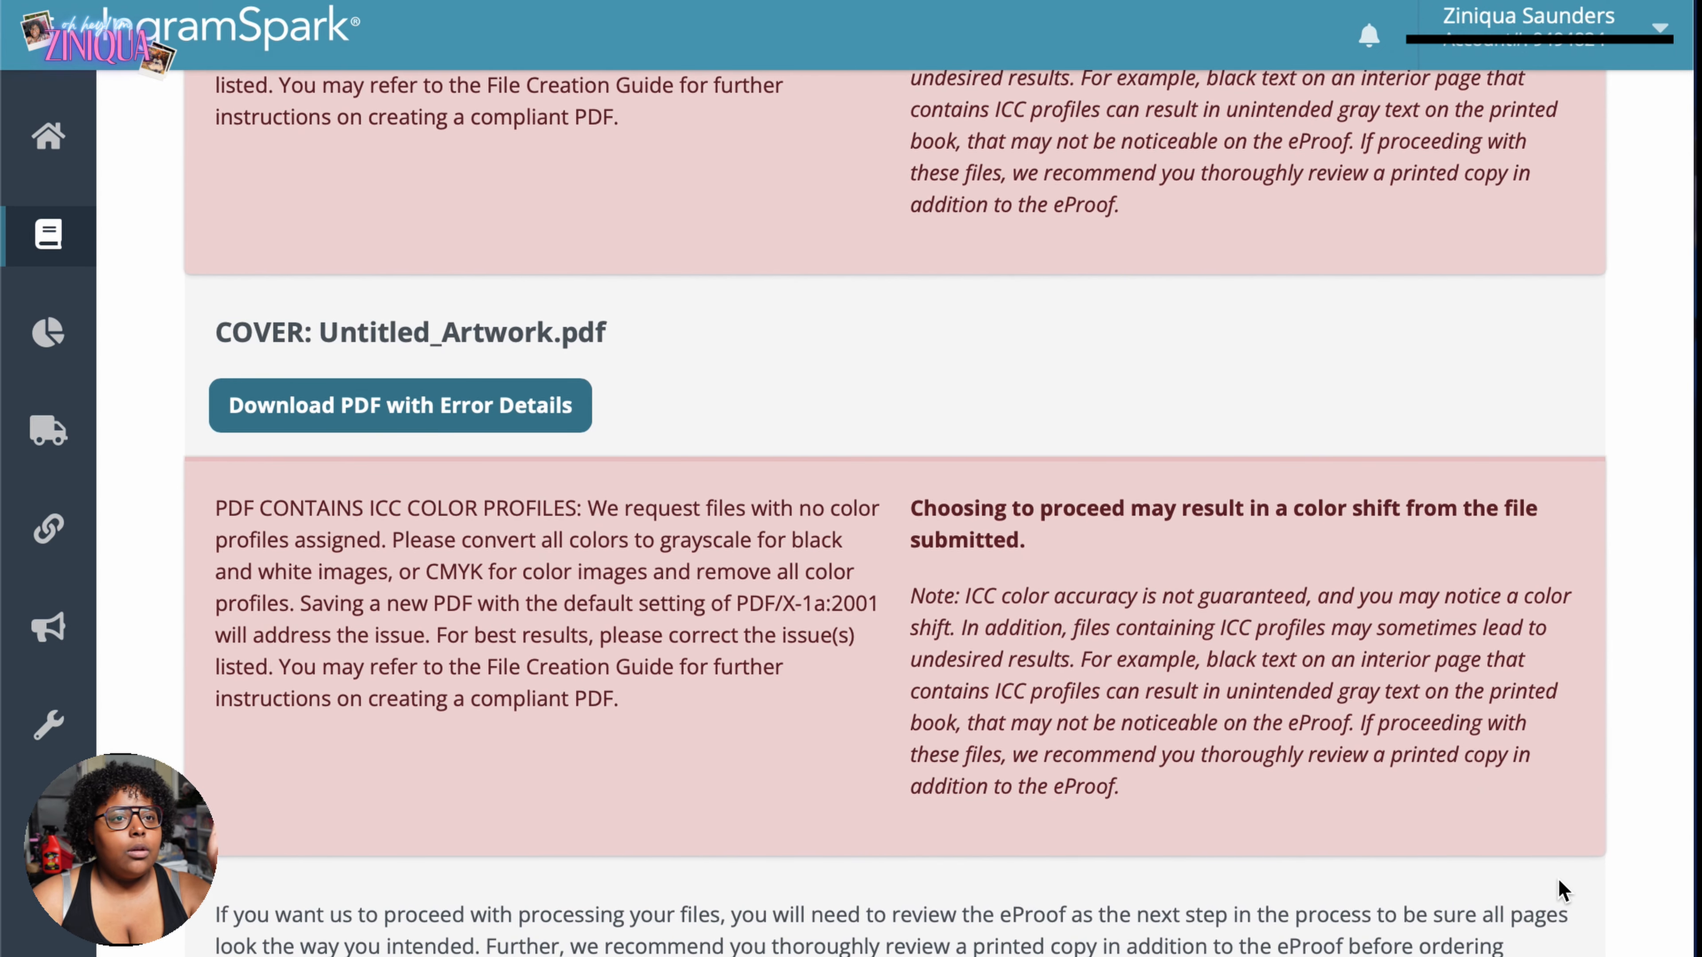
# Delete the uploaded interior and cover files and upload 8x10_PDF_PB_pdfx.pdf as the print interior and Untitled_Artwork_pdfx.pdf as the print cover.
pyautogui.scroll(1, 1563, 890)
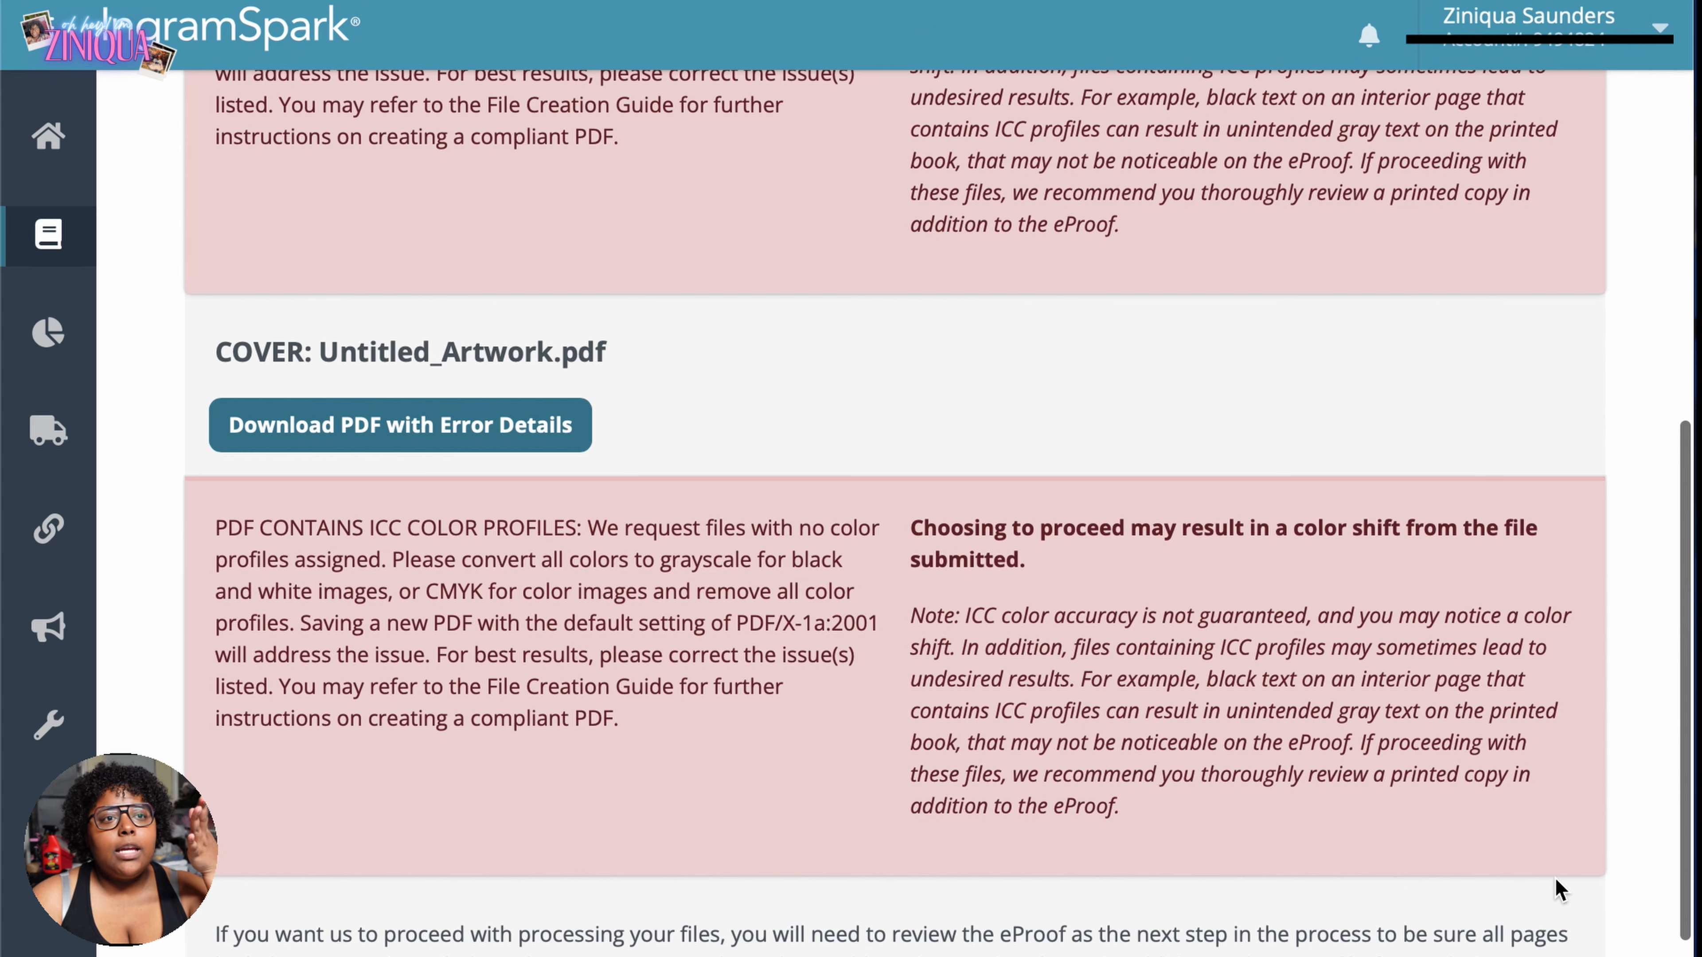
pyautogui.scroll(2, 1554, 879)
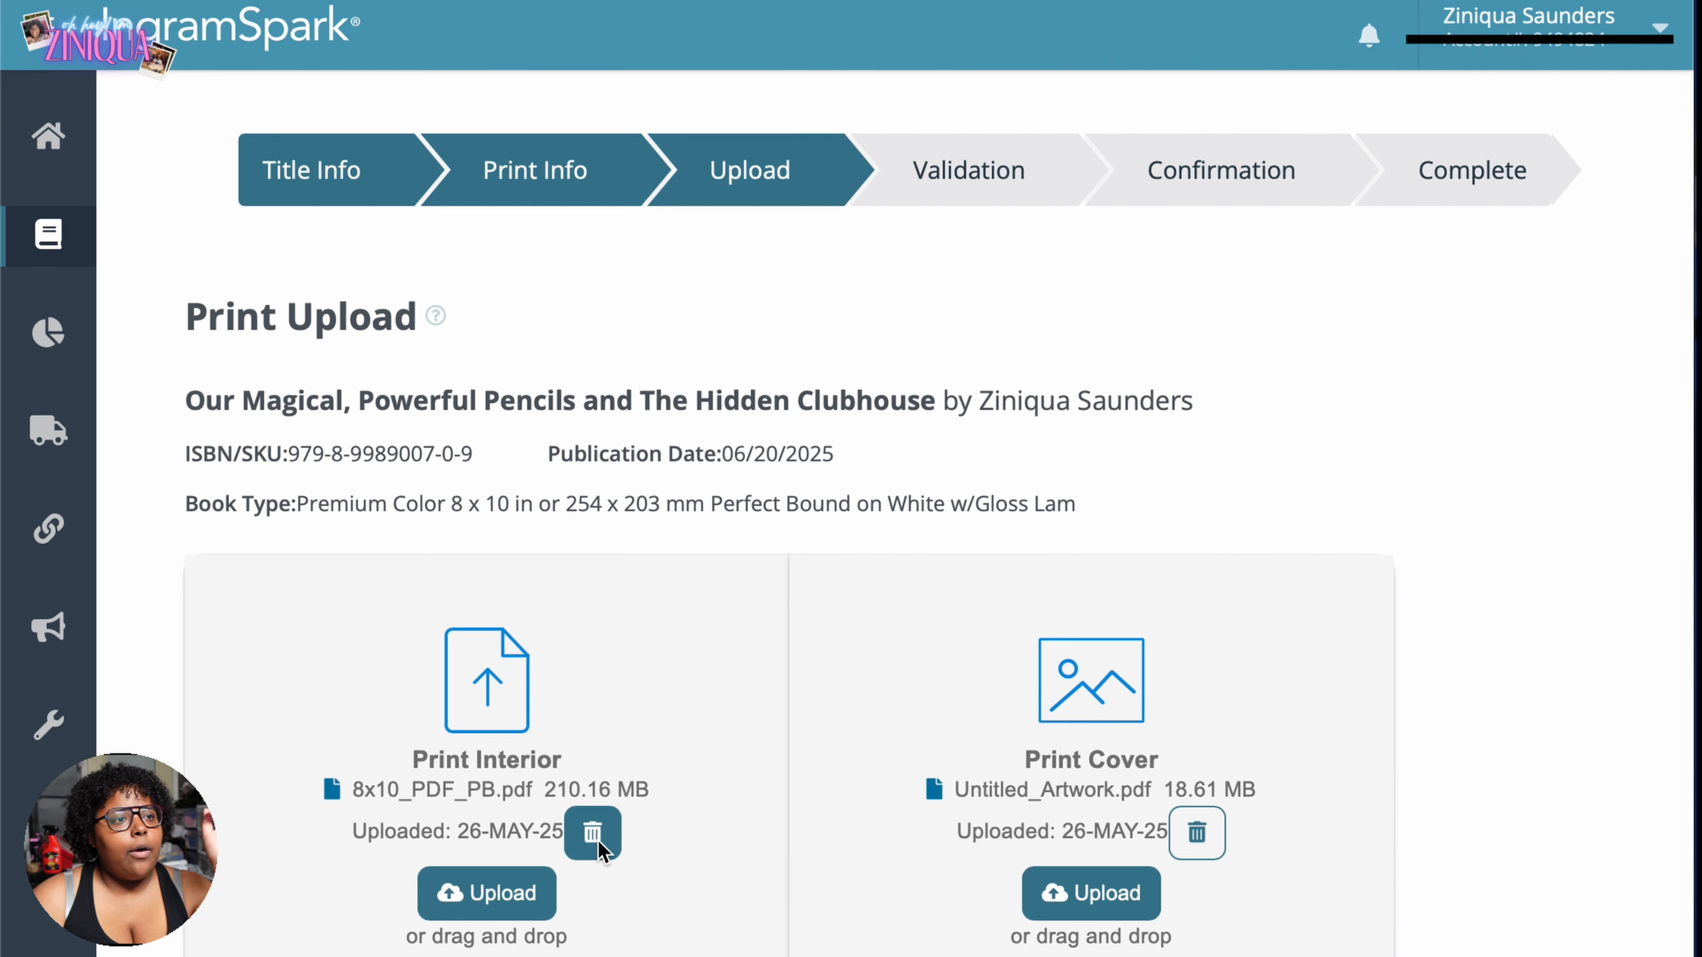
pyautogui.click(597, 834)
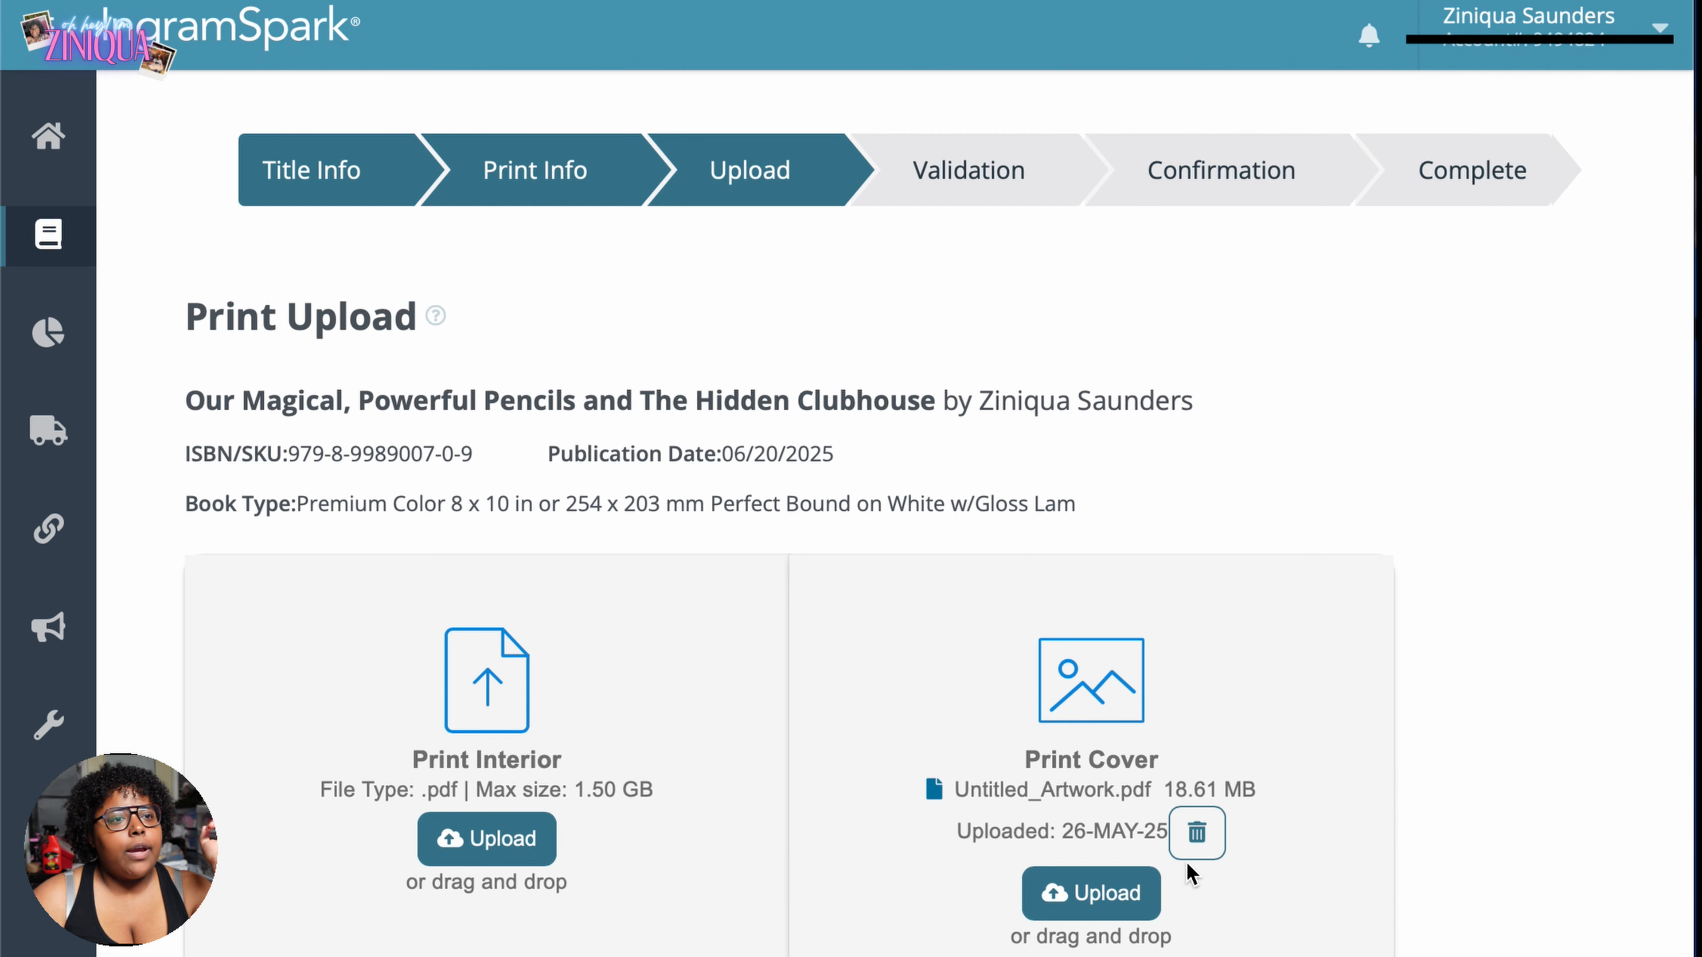
pyautogui.click(1202, 847)
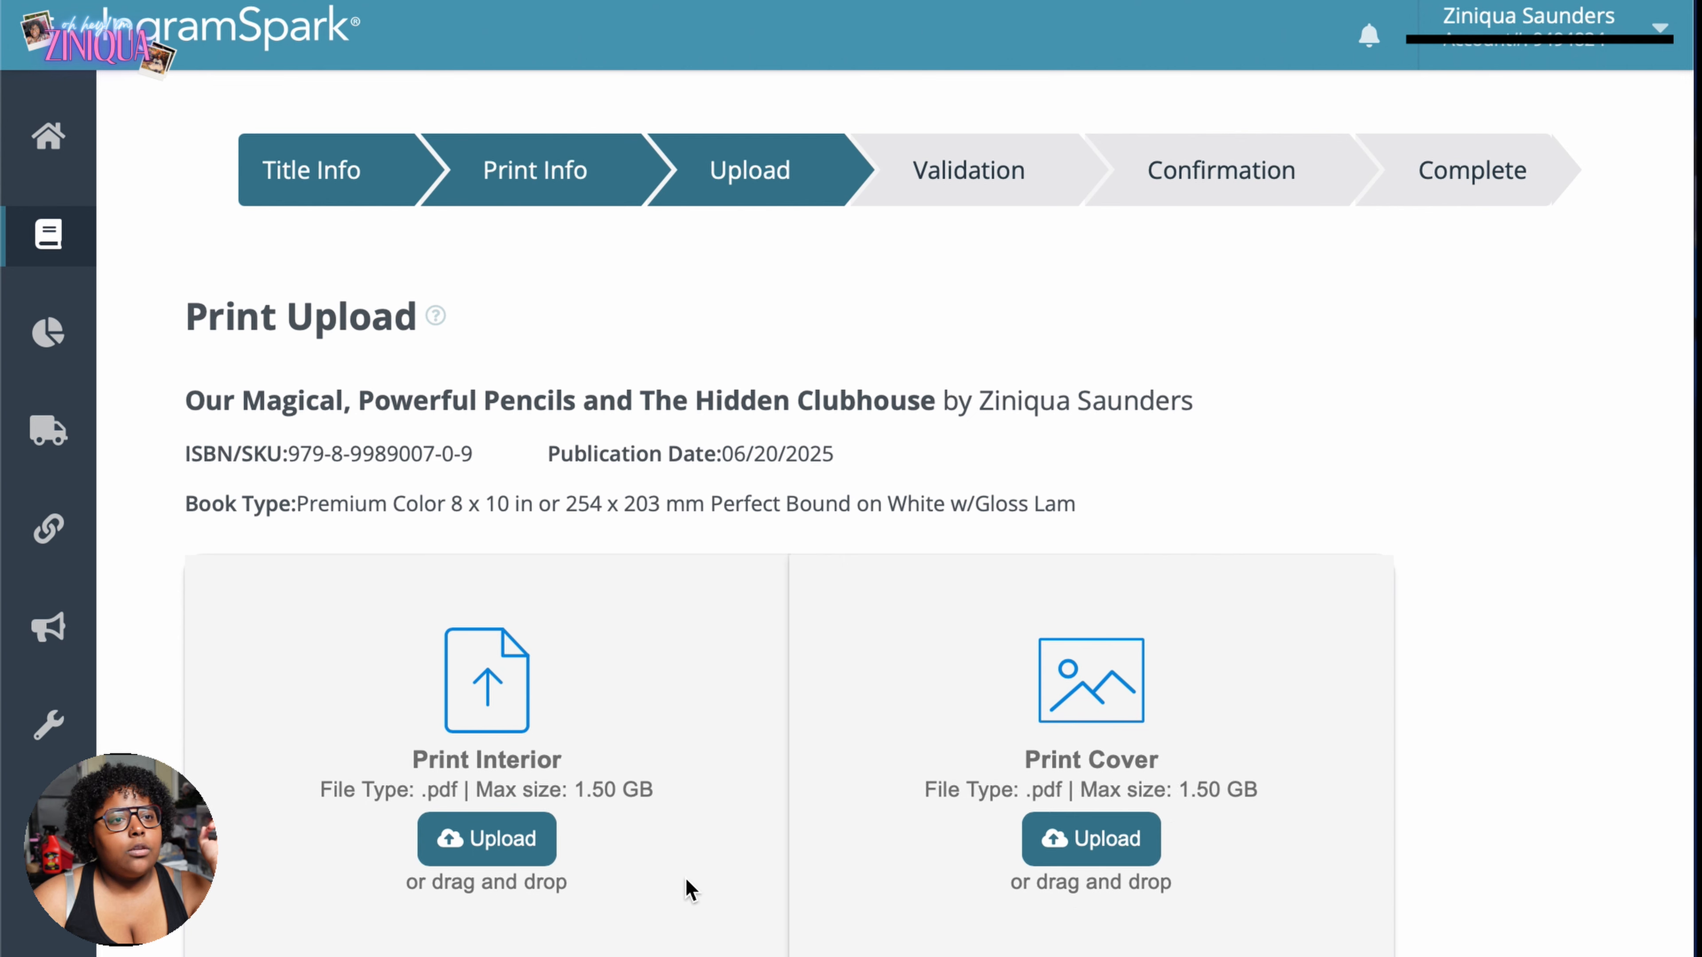
pyautogui.click(548, 843)
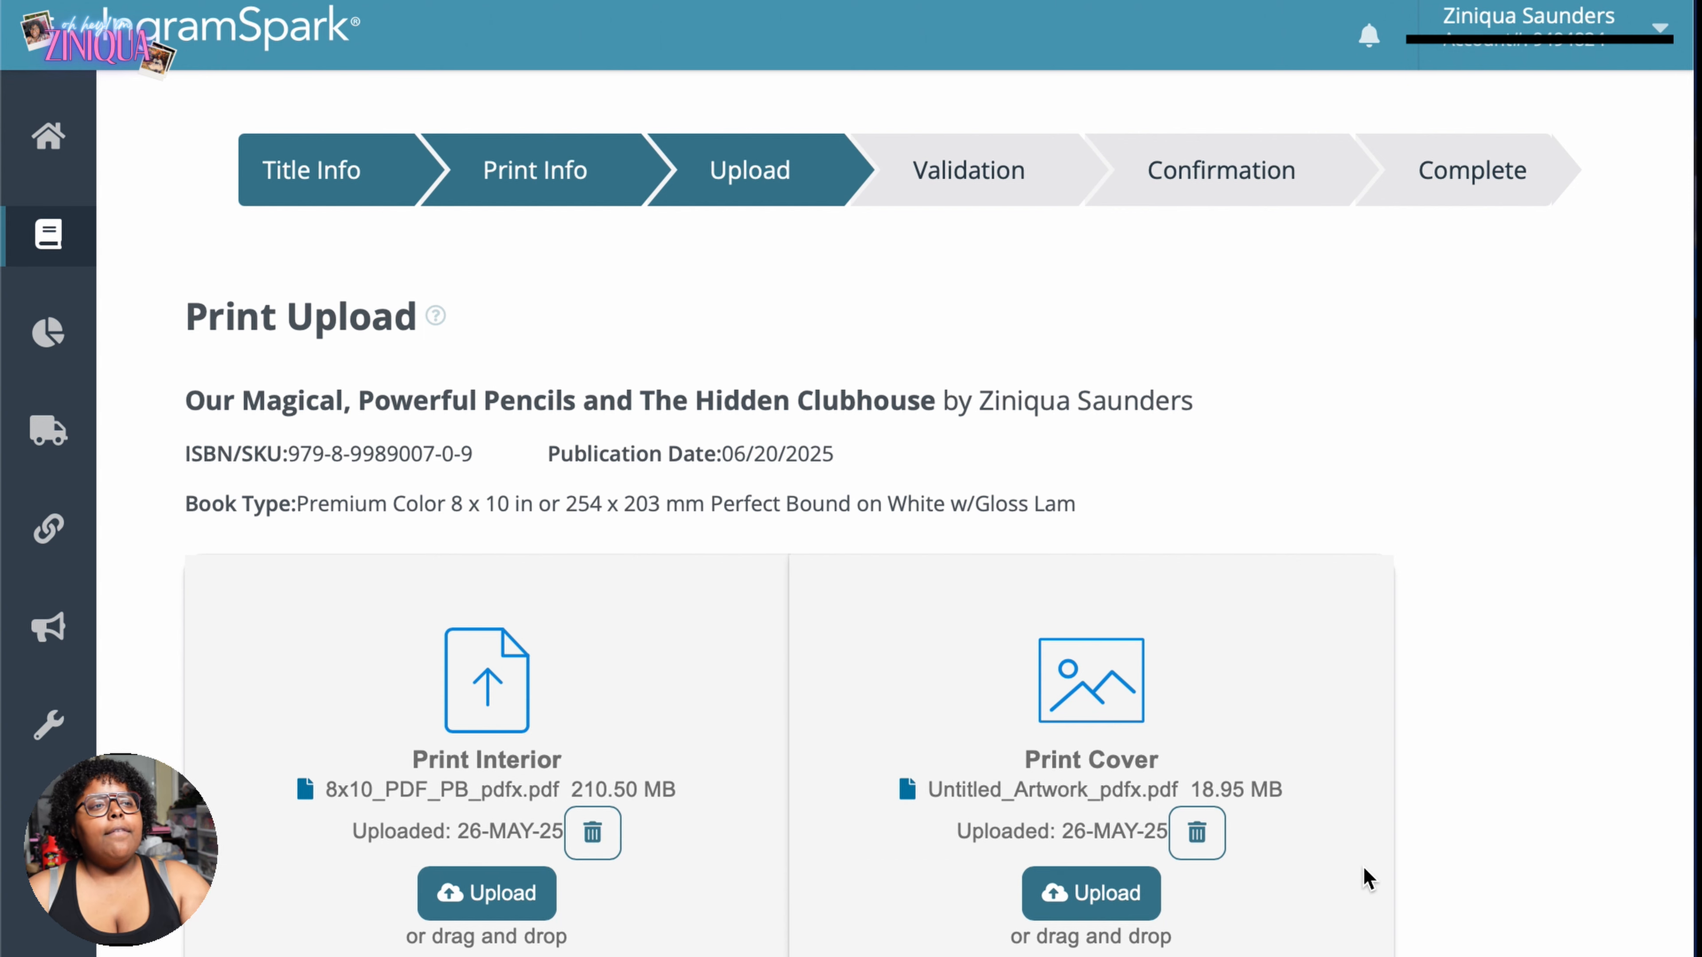
# Submit the replacement interior and cover files for validation and proceed to the confirmation of the book's information.
pyautogui.scroll(-3, 851, 536)
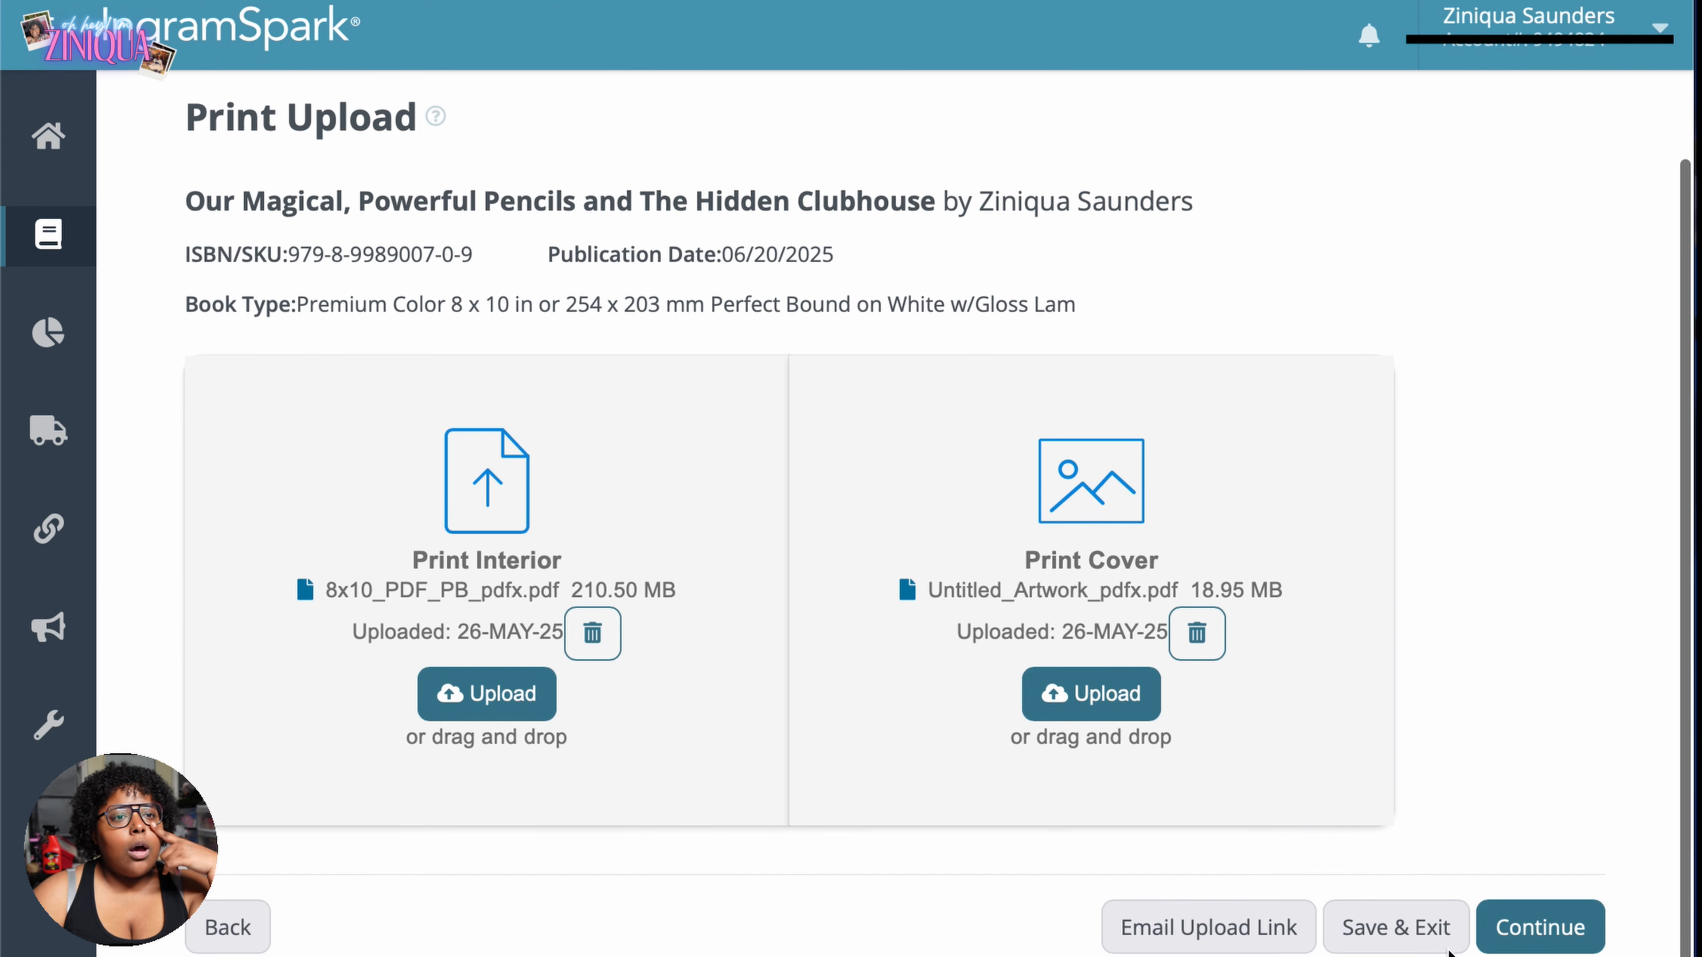
pyautogui.click(1507, 939)
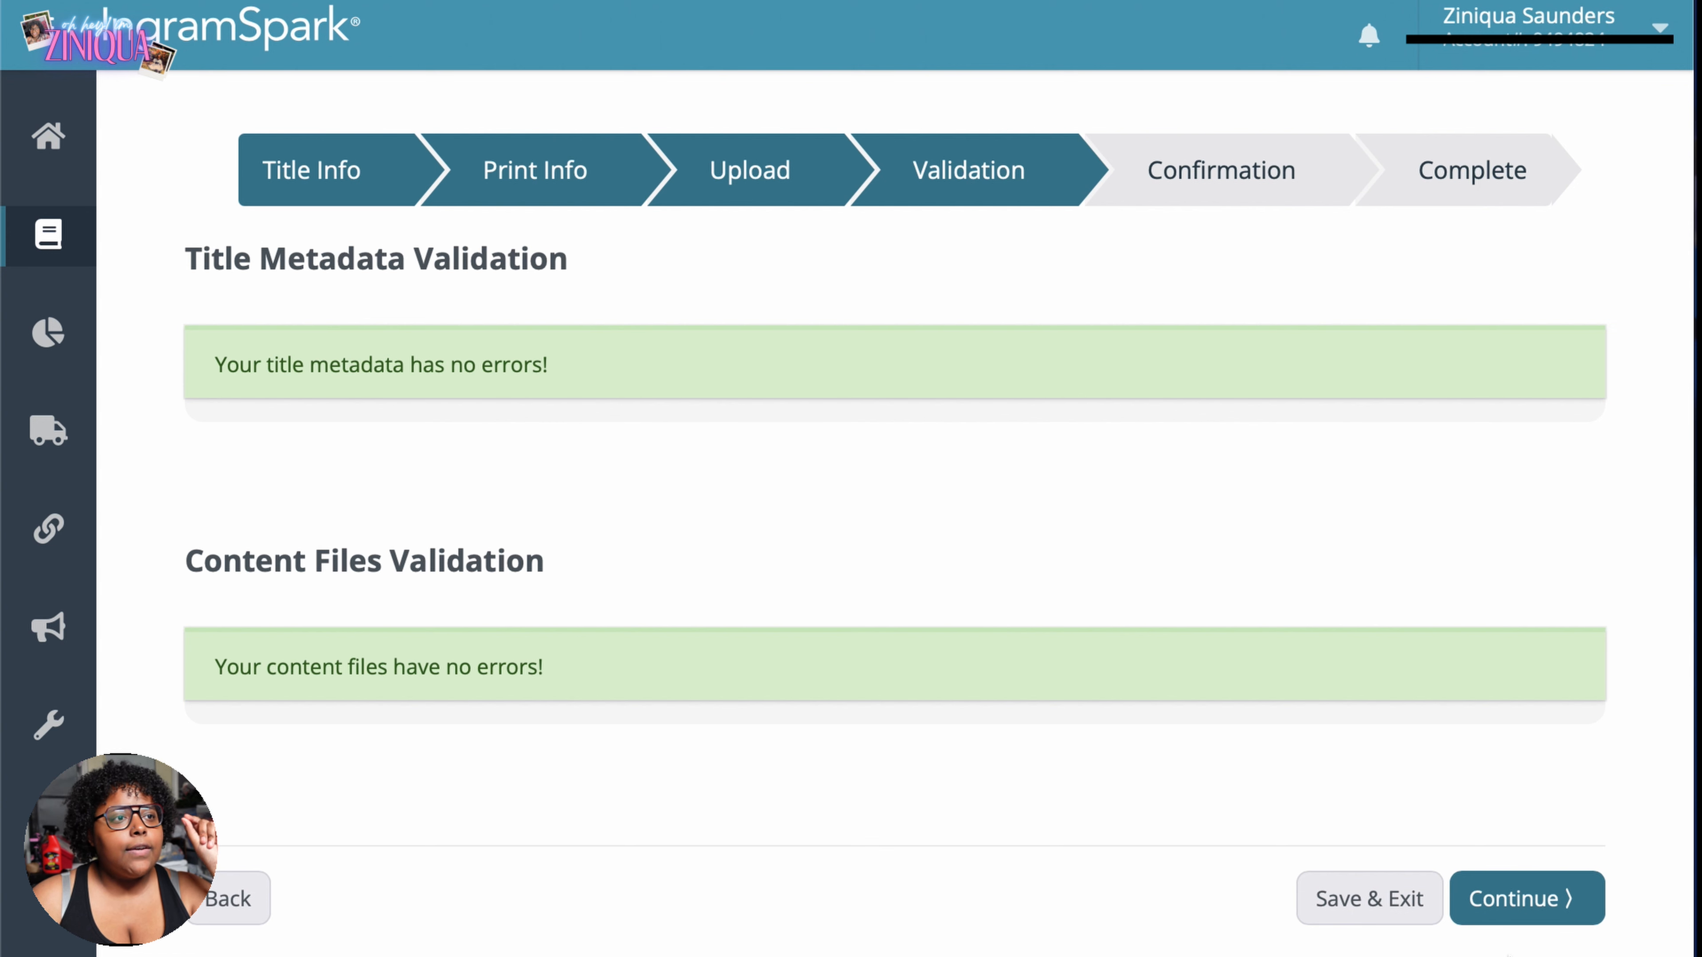
pyautogui.click(1522, 918)
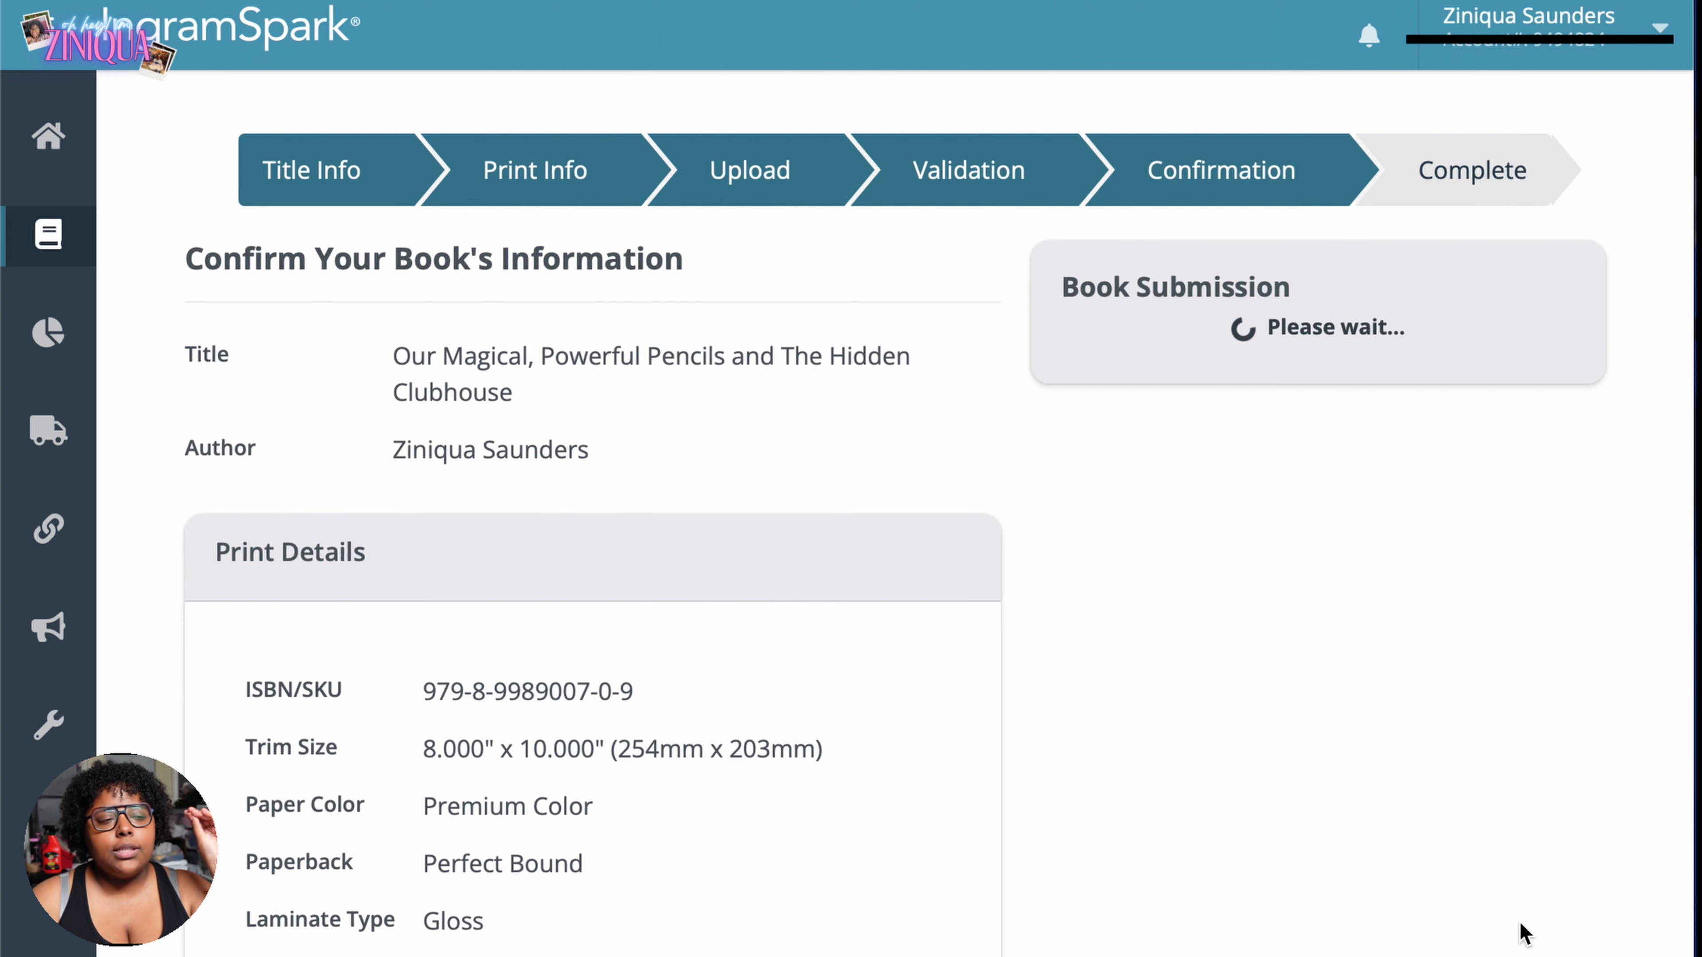